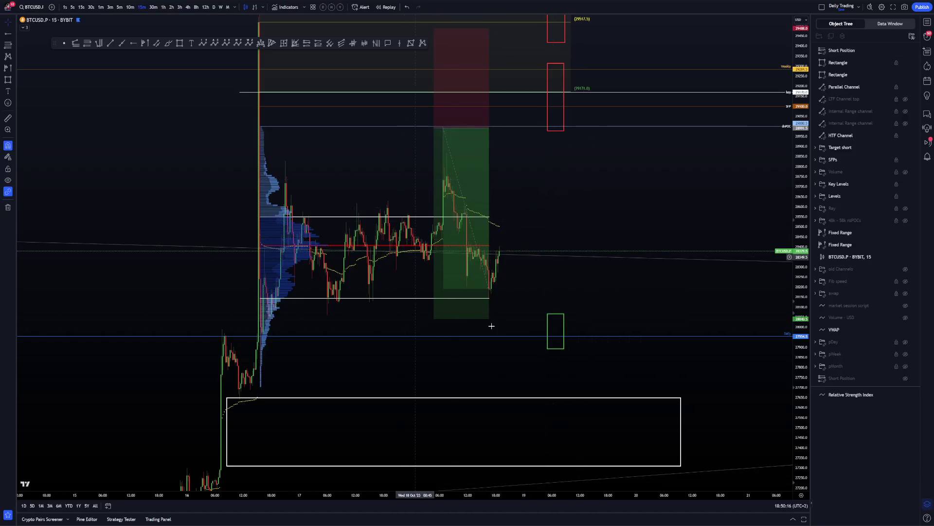
Compare the 15-minute Bybit chart's short position with the Elliott wave count on the hourly Coinbase Bitcoin chart.
drag(555, 188, 503, 191)
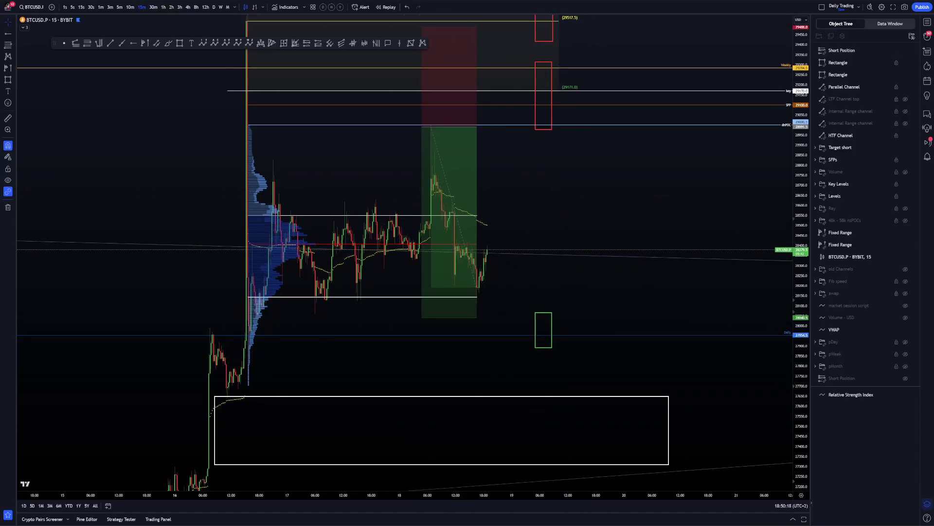
key(ctrl+Tab)
drag(668, 194, 660, 193)
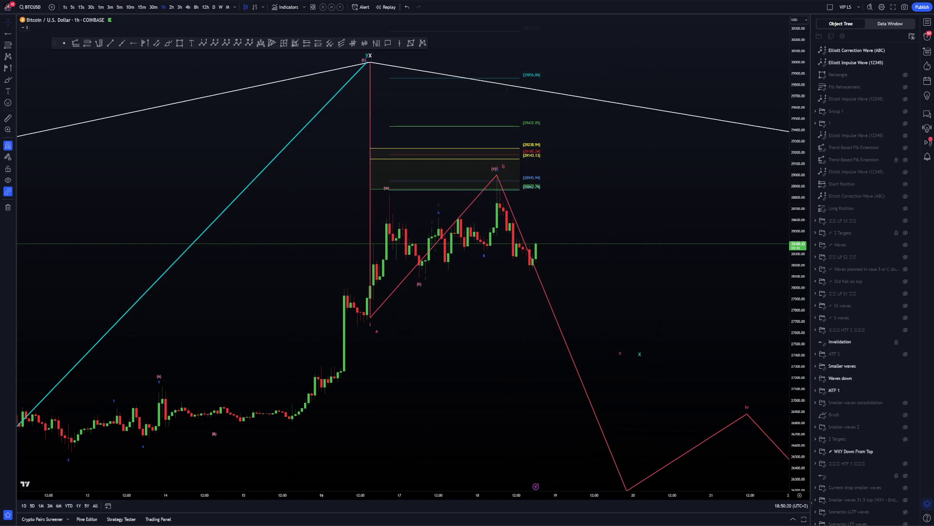
key(ctrl+Tab)
key(ctrl+Tab)
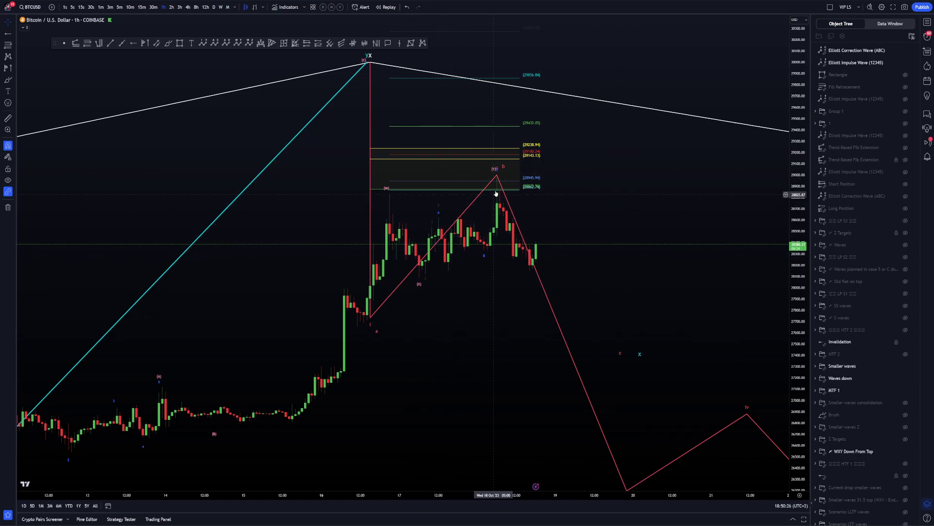
key(ctrl+Tab)
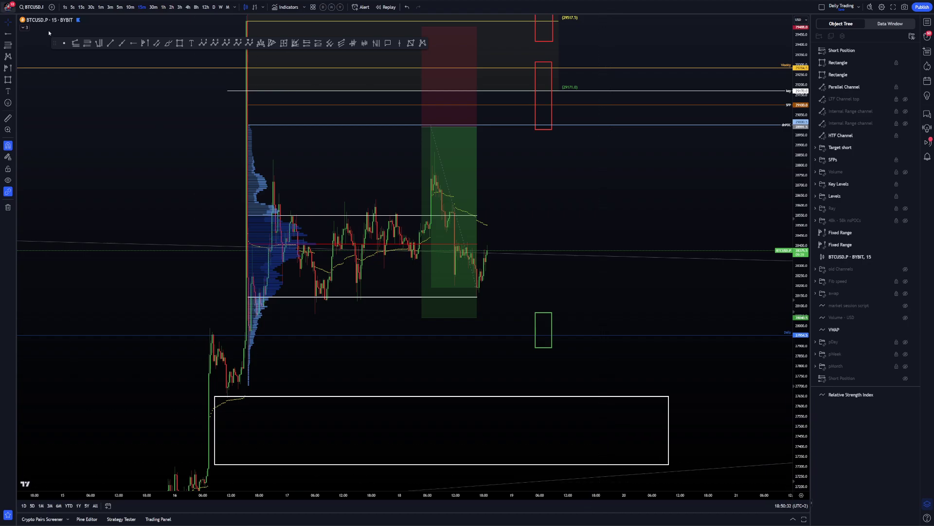
Switch to X and view the $BTC trade setup images in the profile's recent post.
right_click(599, 142)
click(535, 156)
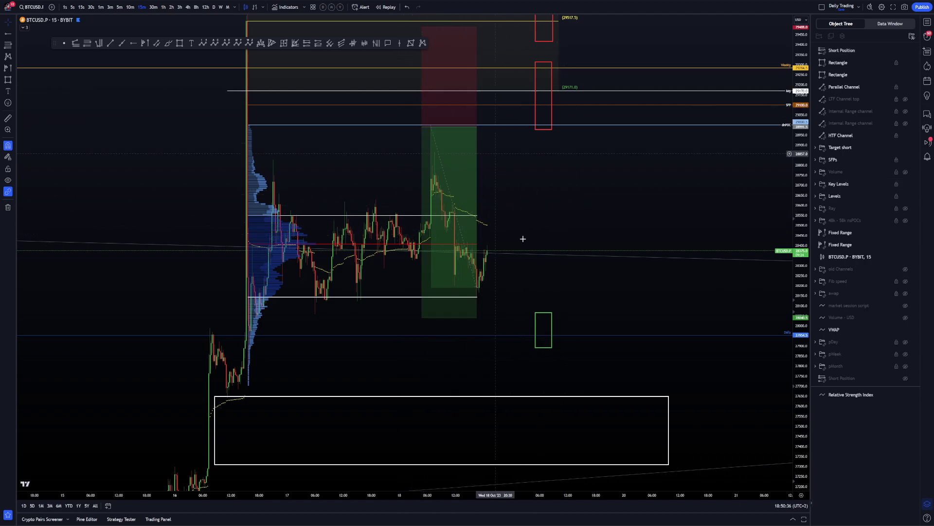
click(594, 525)
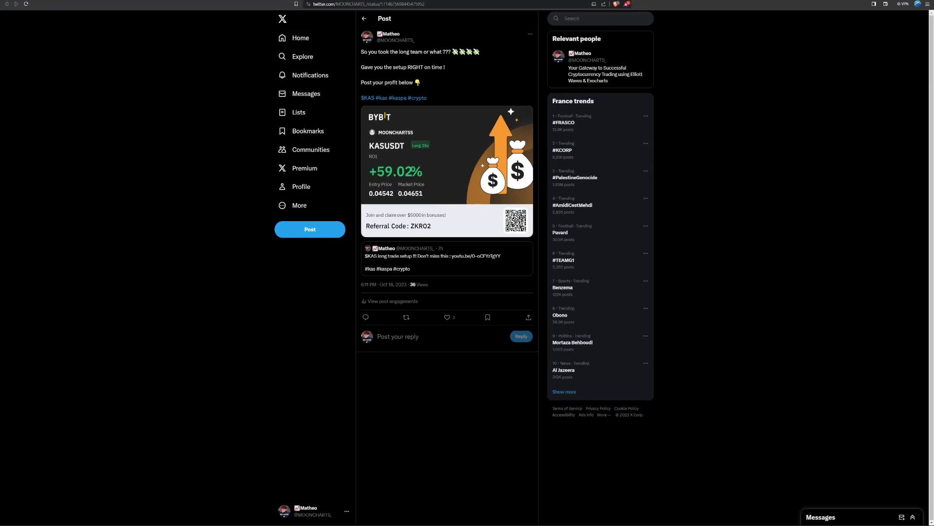
click(301, 186)
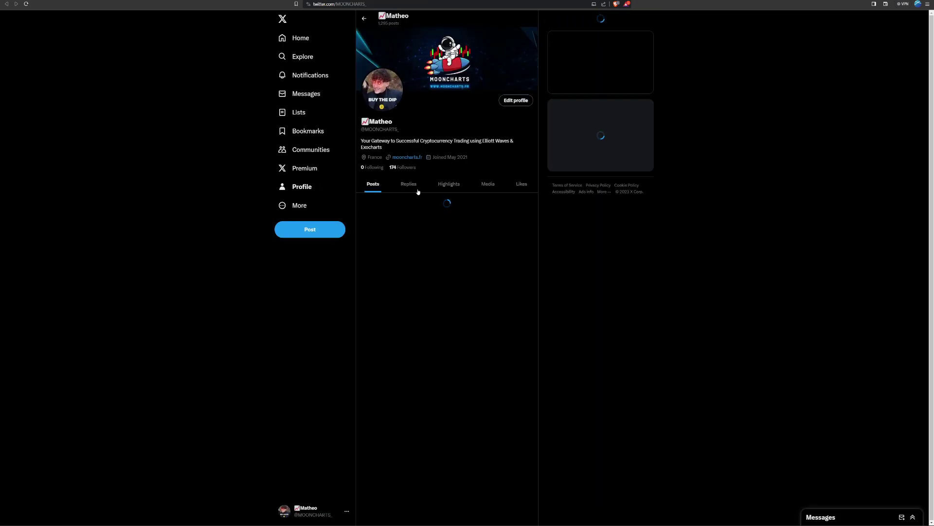
scroll(433, 214, down, 8)
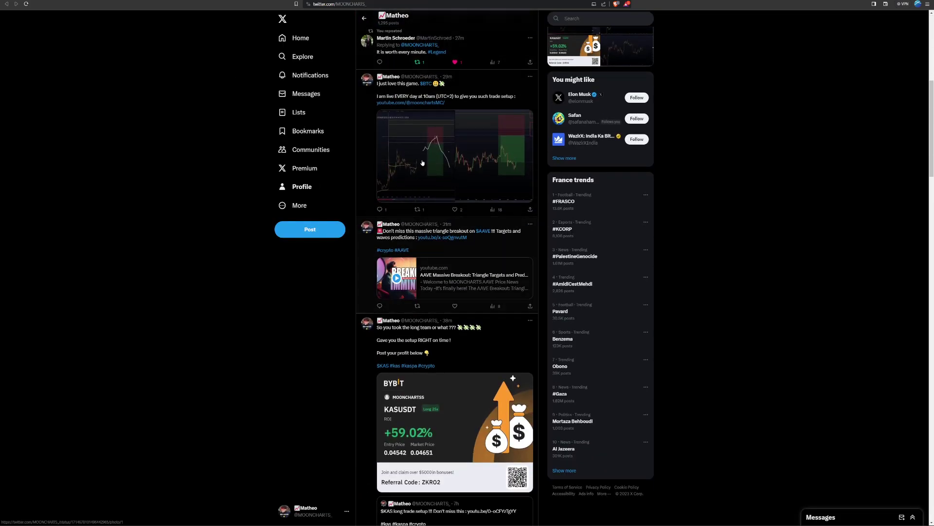
click(422, 163)
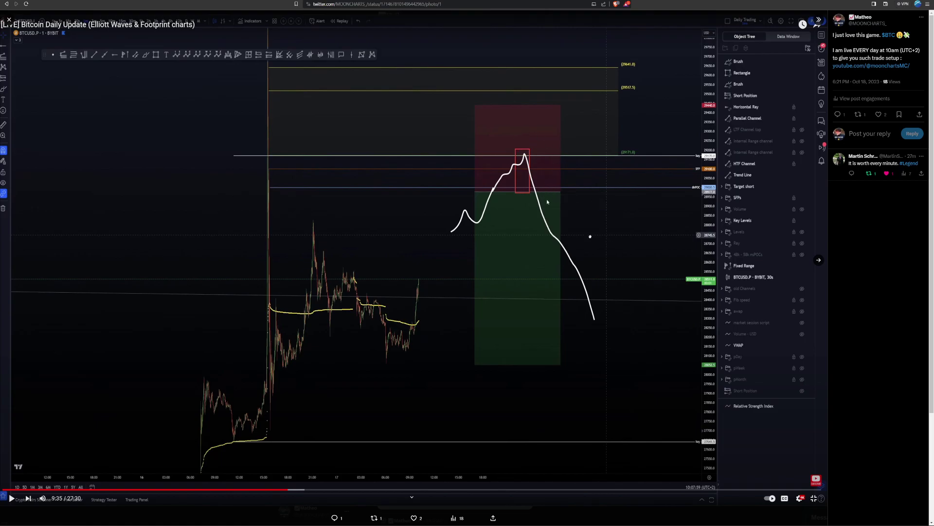
key(Right)
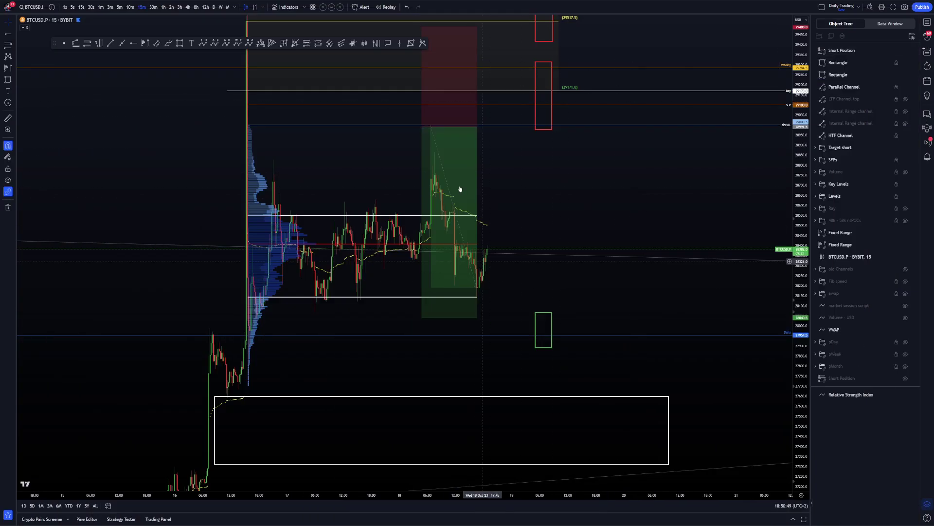
right_click(679, 202)
click(592, 217)
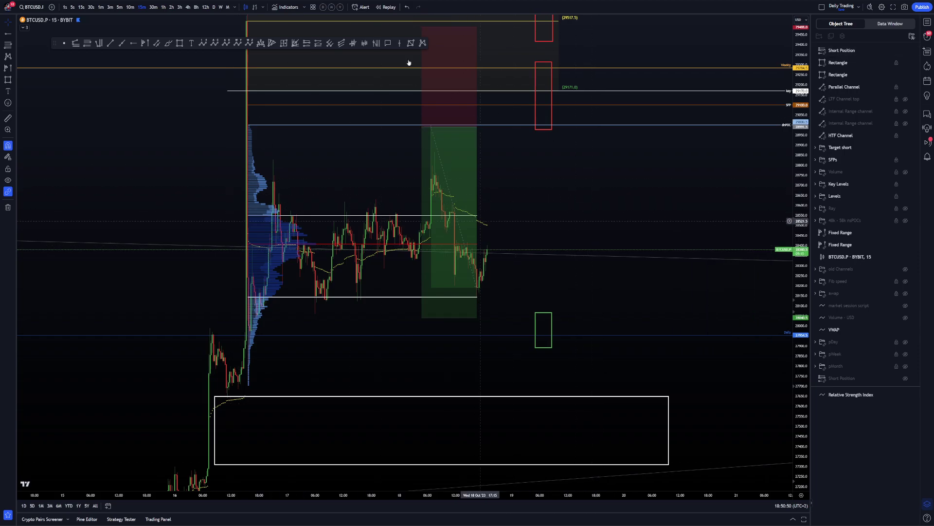
click(87, 43)
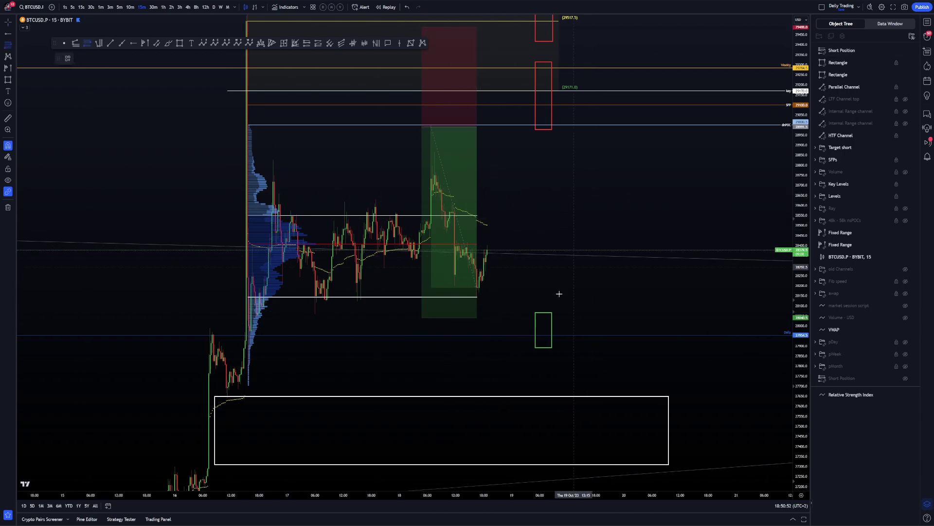
key(Escape)
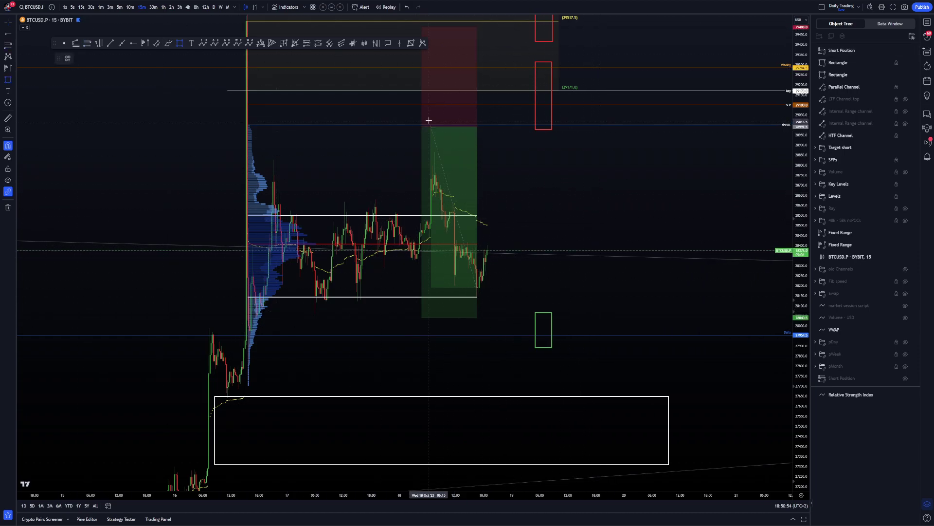
drag(428, 121, 441, 145)
key(Delete)
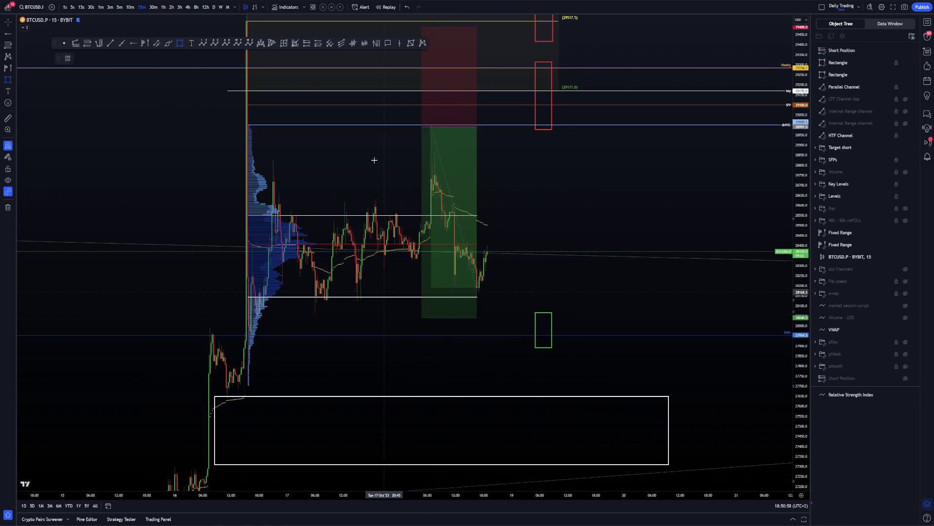
key(Escape)
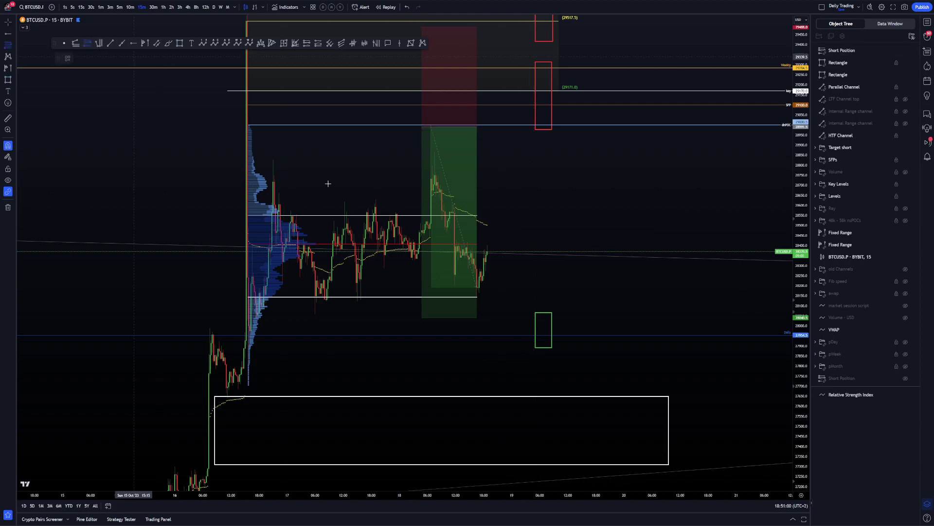
Draw a Fib retracement from the latest swing low at about 28143 up to the blue dnPOC line near 29000.
click(477, 302)
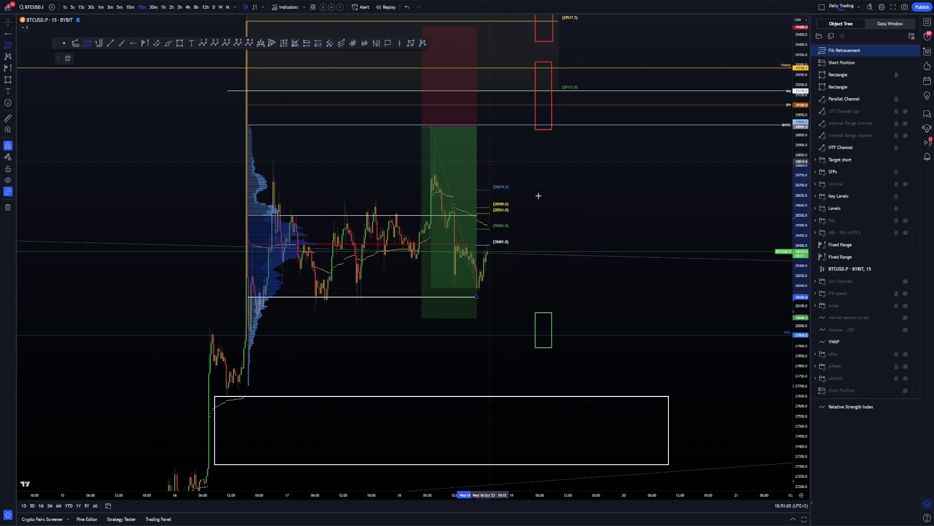
click(584, 126)
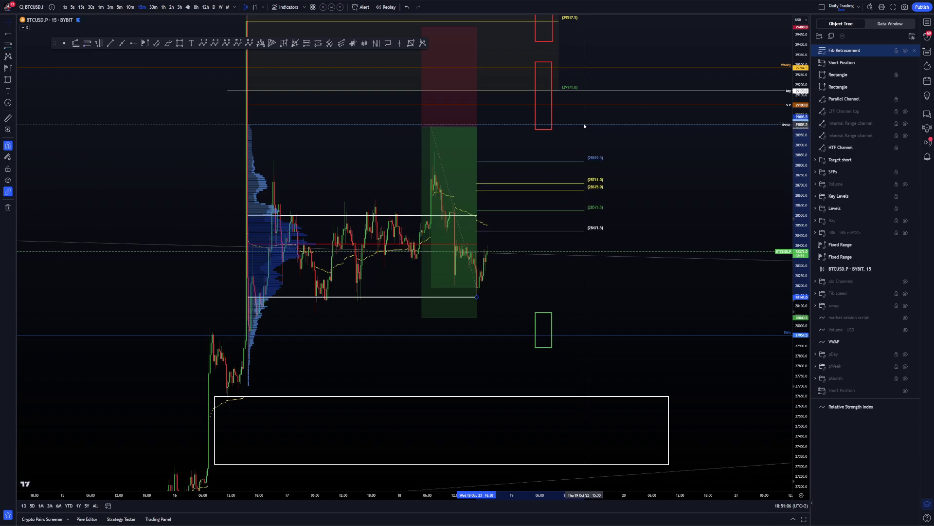
drag(584, 126, 582, 126)
click(594, 127)
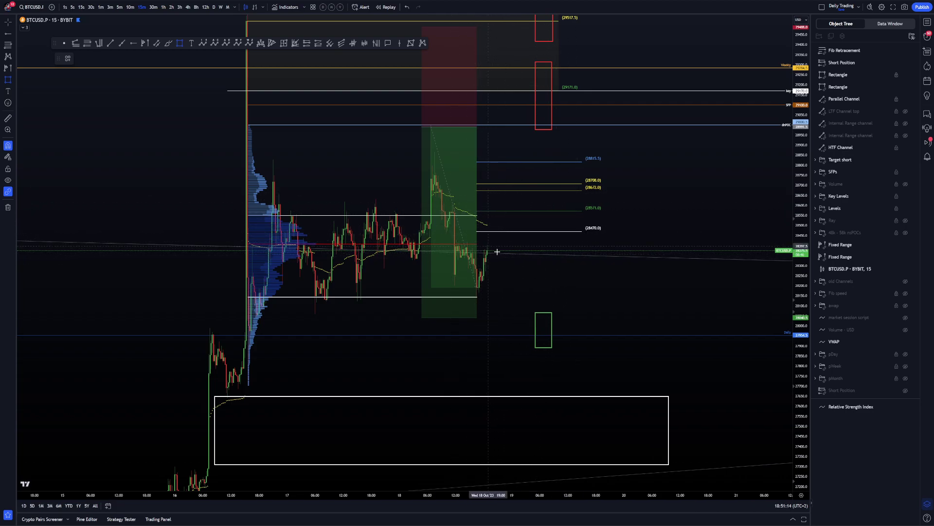
Draw a small red rectangle just ahead of the current price, spanning the 0.5 retracement level.
click(517, 232)
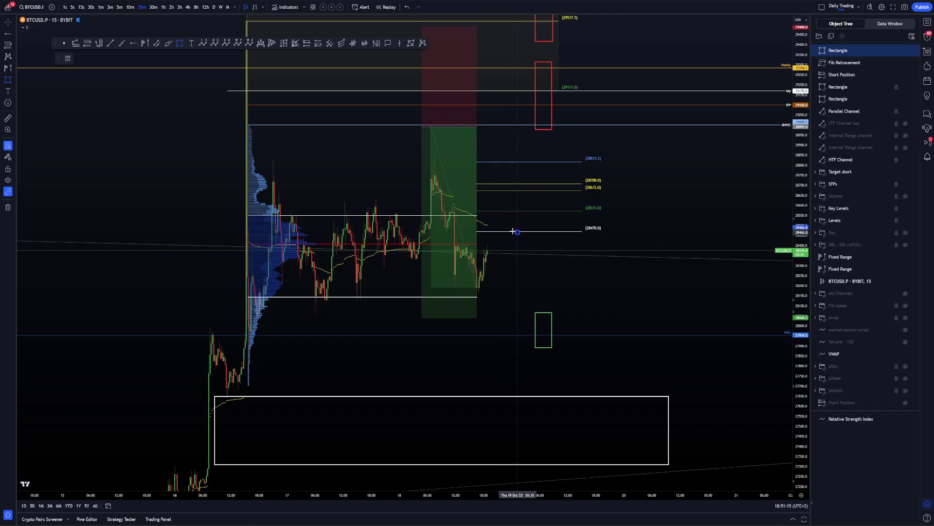
click(487, 213)
click(495, 203)
drag(506, 233, 506, 227)
Hide the 0.382 and 0.786 levels of the new Fib retracement, keeping 0.5, 0.618 and 0.66.
click(527, 232)
double_click(527, 232)
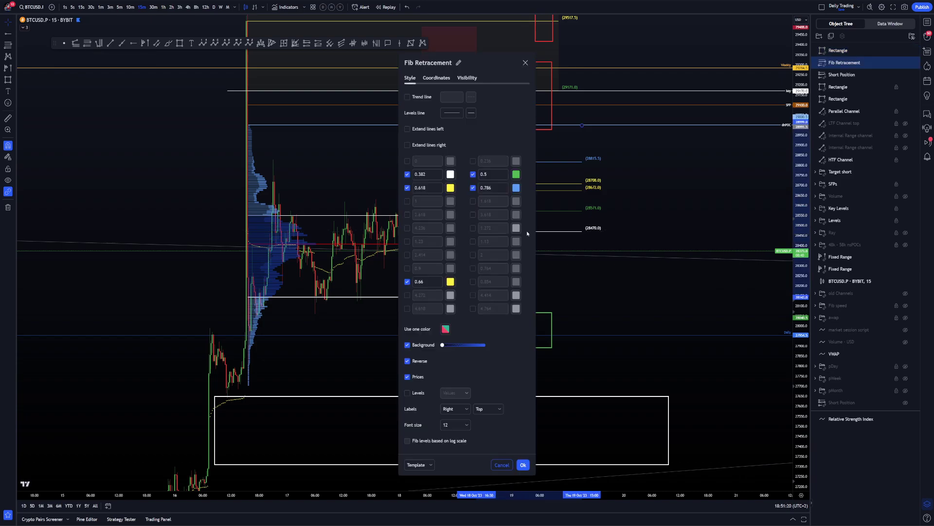
right_click(545, 232)
mouse_move(570, 236)
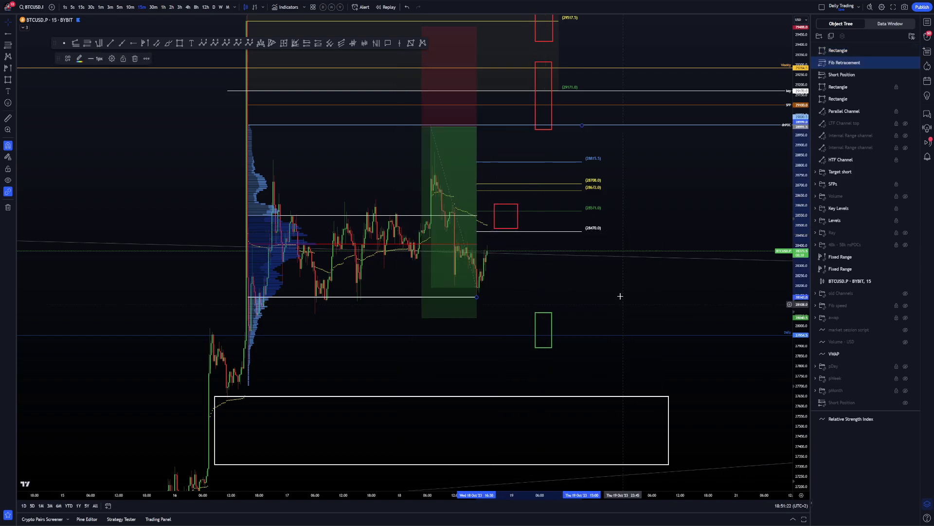
click(622, 303)
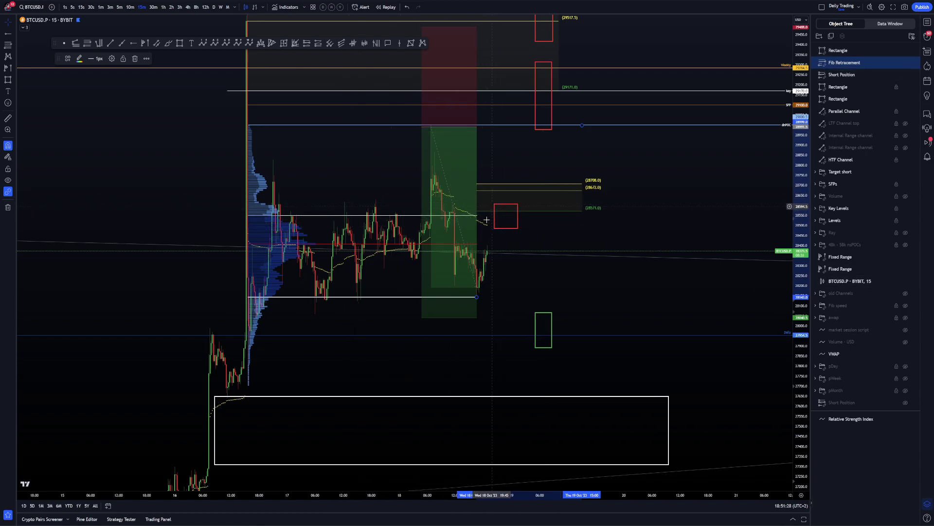
Raise the upper edge of the small red rectangle to about 28647.
click(506, 208)
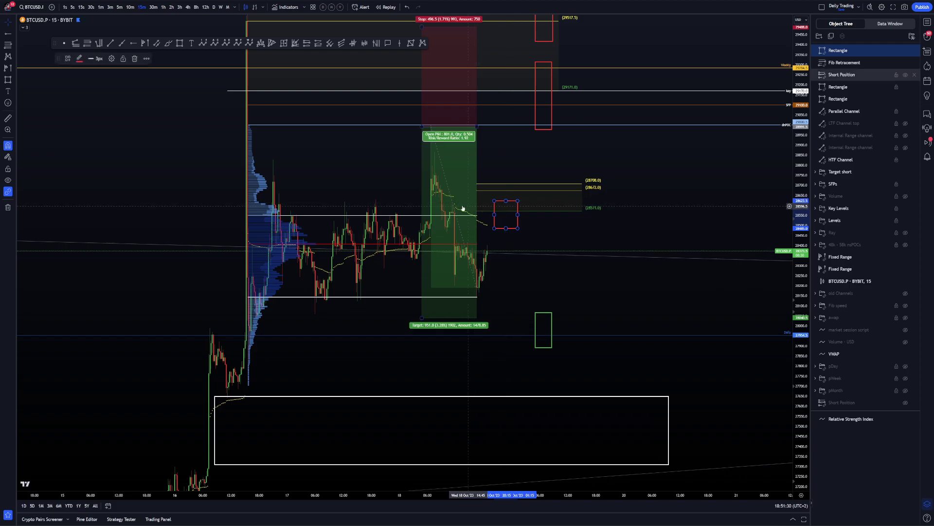
drag(506, 200, 506, 196)
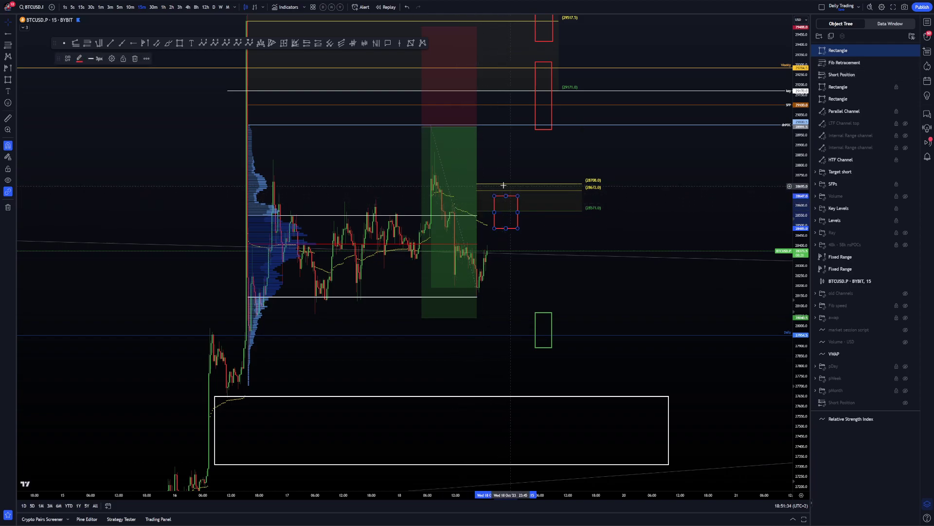
click(603, 228)
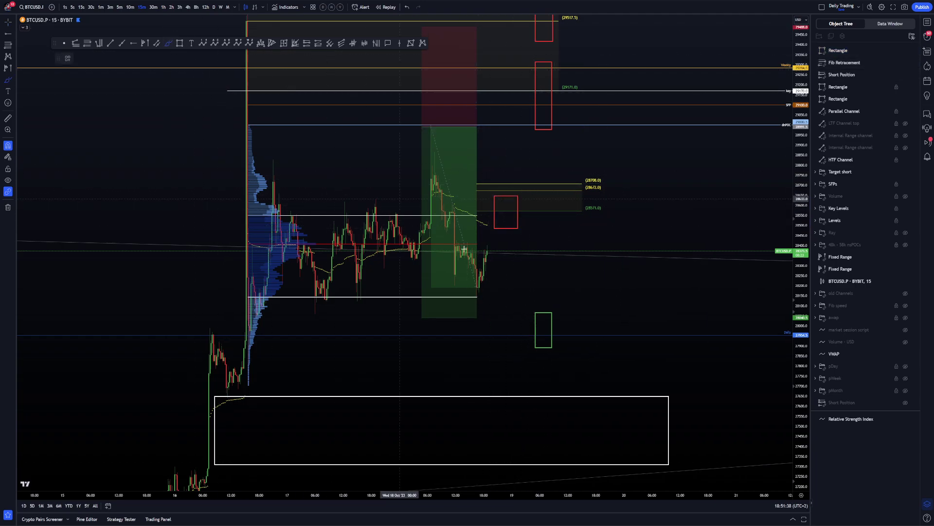
Brush the expected path from the latest low up to the small red rectangle and down to the green box, circling its end.
mouse_move(444, 142)
mouse_down()
mouse_move(438, 109)
mouse_move(445, 141)
mouse_up()
key(ctrl+z)
mouse_move(478, 279)
mouse_down()
mouse_move(509, 204)
mouse_move(540, 335)
mouse_move(553, 343)
mouse_up()
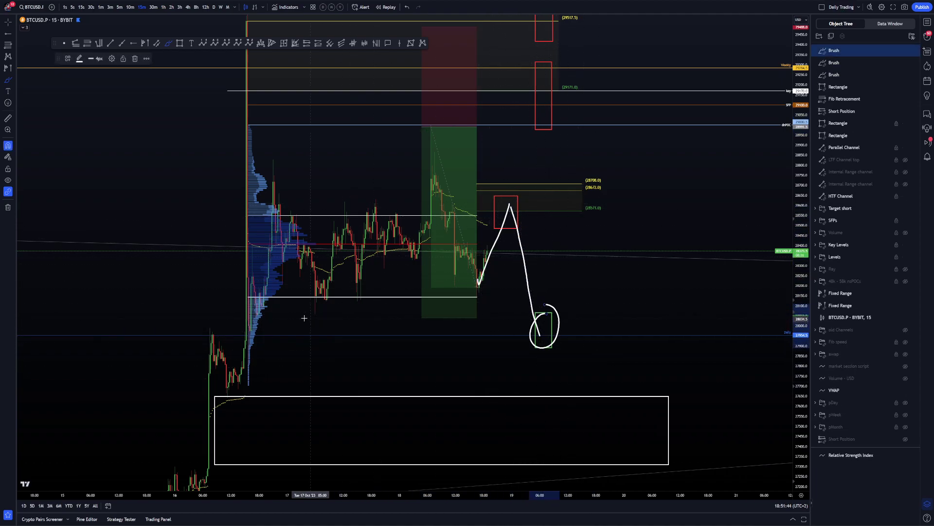
drag(304, 317, 396, 299)
key(ctrl+z)
key(ctrl+z)
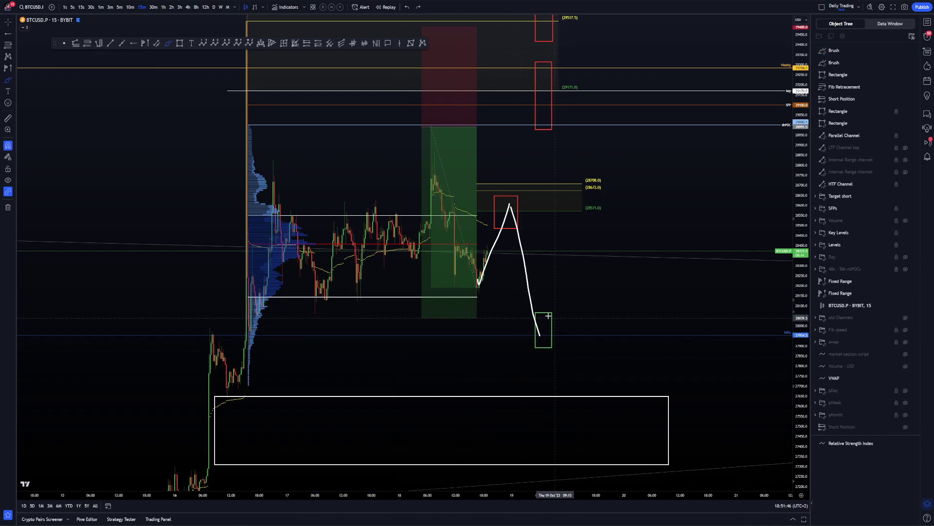
key(ctrl+y)
key(ctrl+z)
key(ctrl+y)
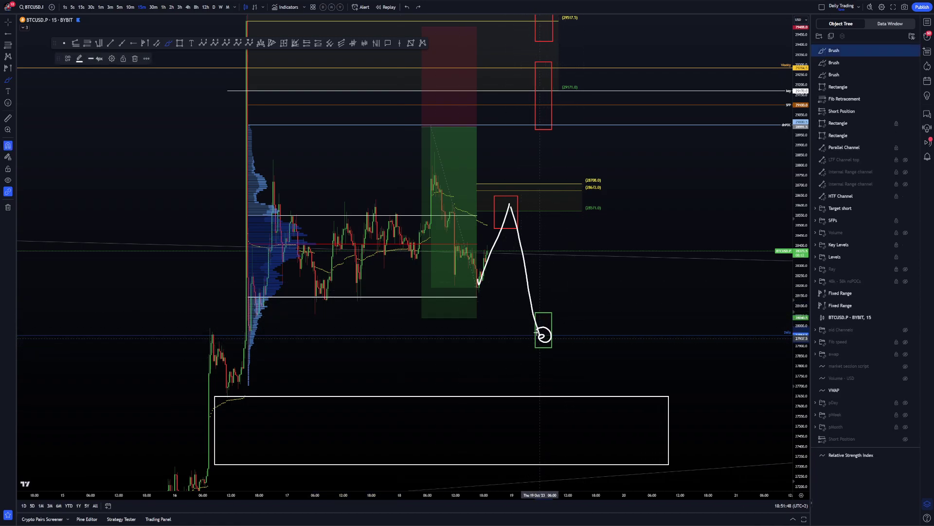
Circle the upper edge of the large white box with the brush, and undo all the brush strokes.
mouse_move(546, 382)
mouse_down()
mouse_move(559, 398)
mouse_move(565, 393)
mouse_up()
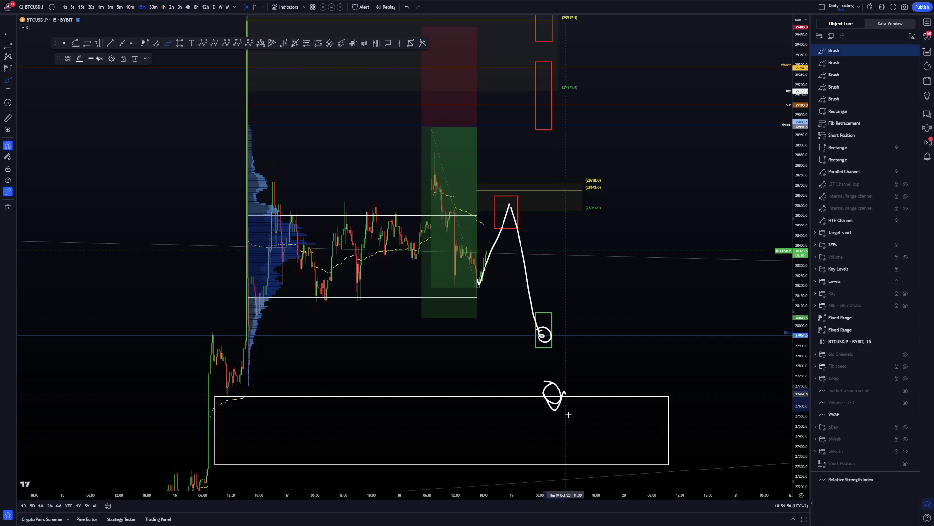
key(ctrl+z)
key(ctrl+z)
key(ctrl+z)
key(ctrl+z)
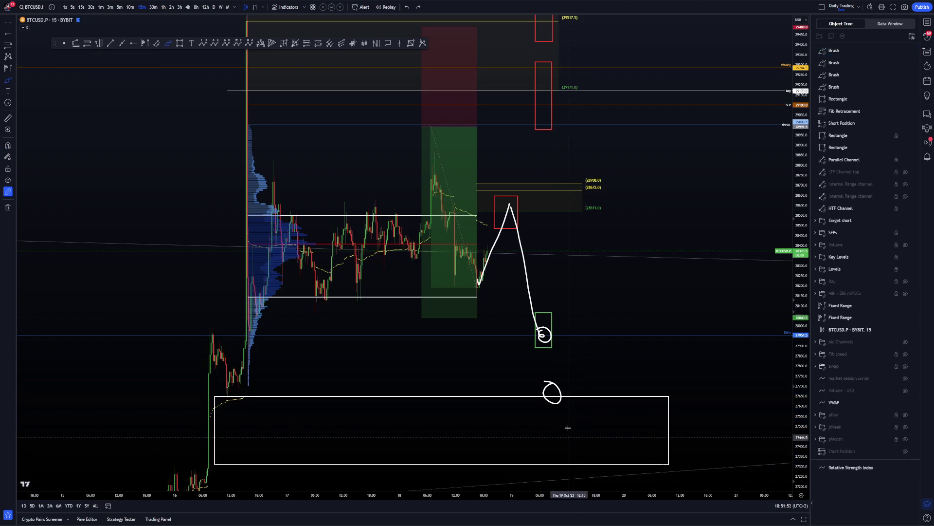
key(ctrl+z)
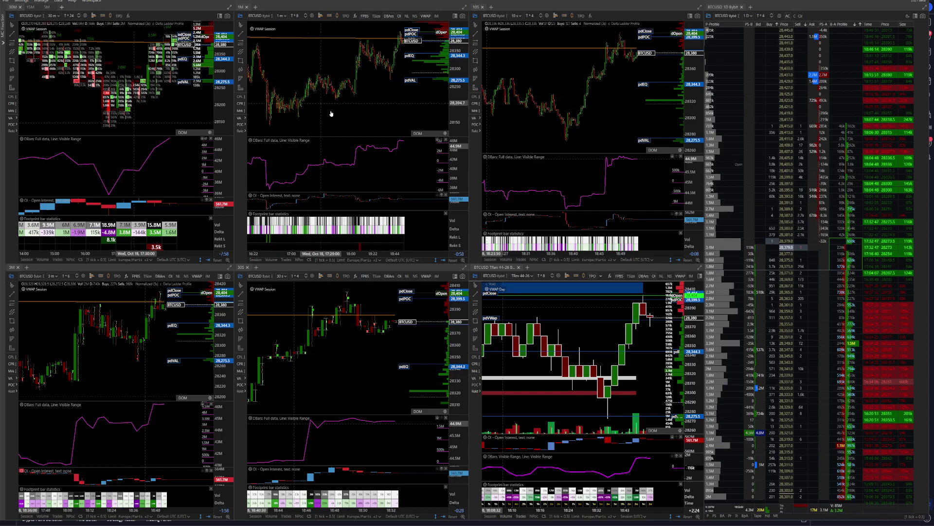
Switch to the order-flow workspace and examine the BTCUSD footprint and delta charts on the 30-minute and 5-minute timeframes.
scroll(159, 70, down, 2)
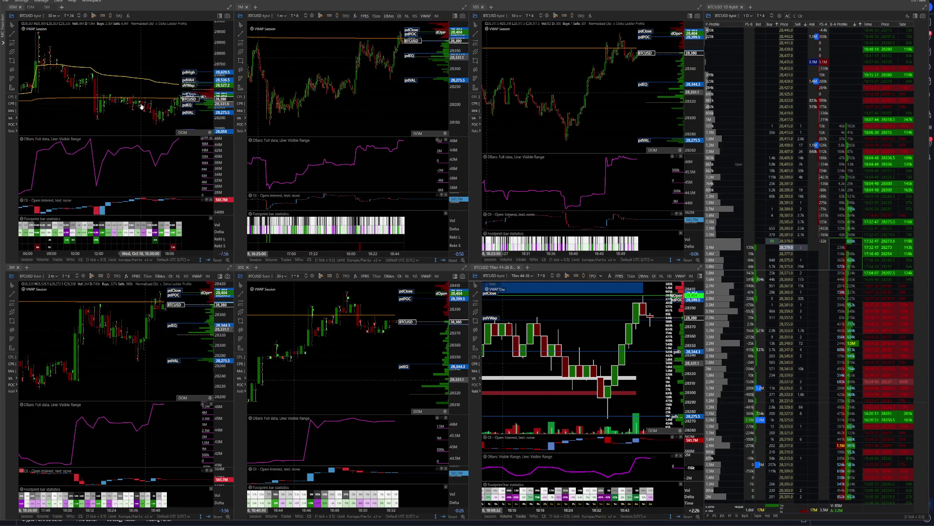
scroll(156, 64, down, 2)
scroll(156, 65, down, 3)
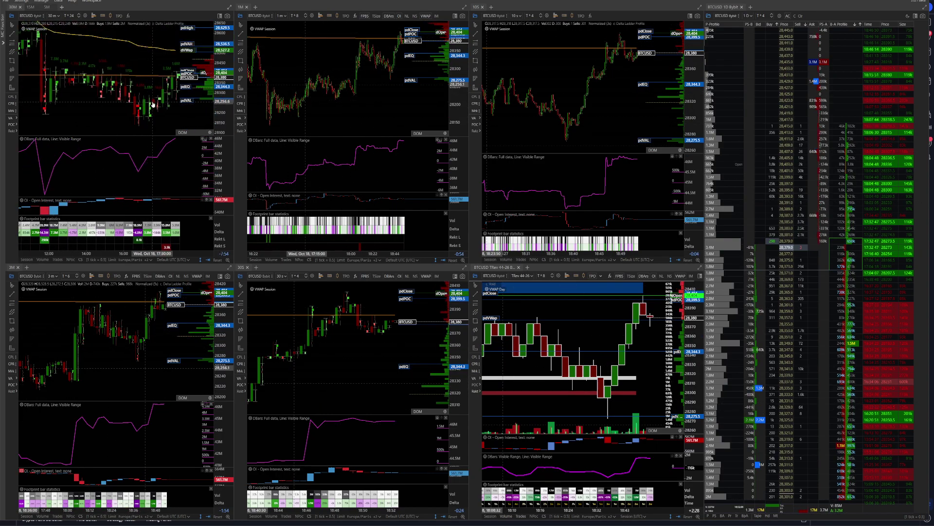
click(47, 7)
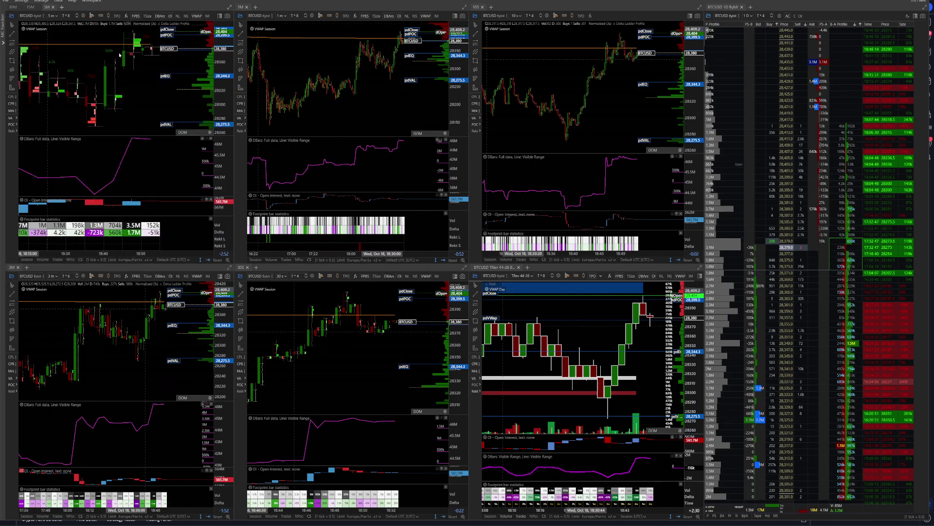
scroll(109, 85, down, 4)
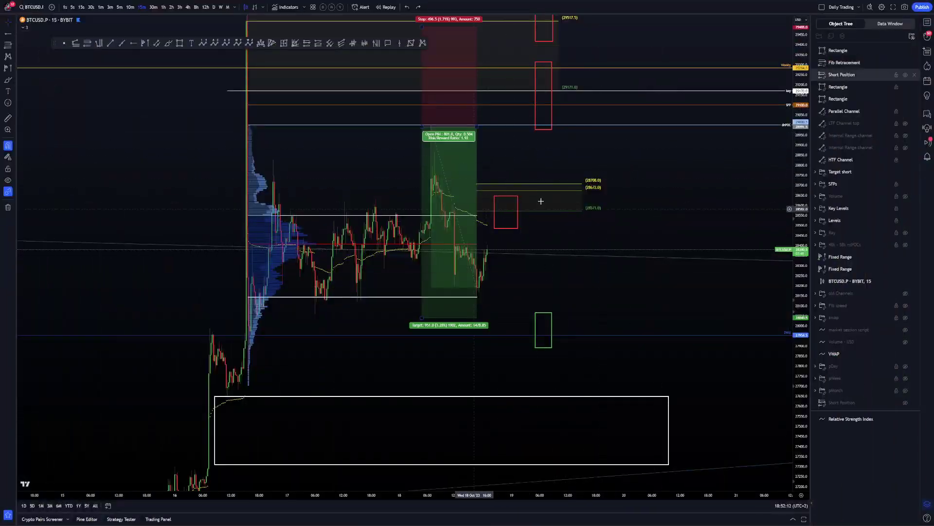
Place a short position at the small red rectangle, with entry about 28490, stop about 28760 and target about 27890.
click(541, 201)
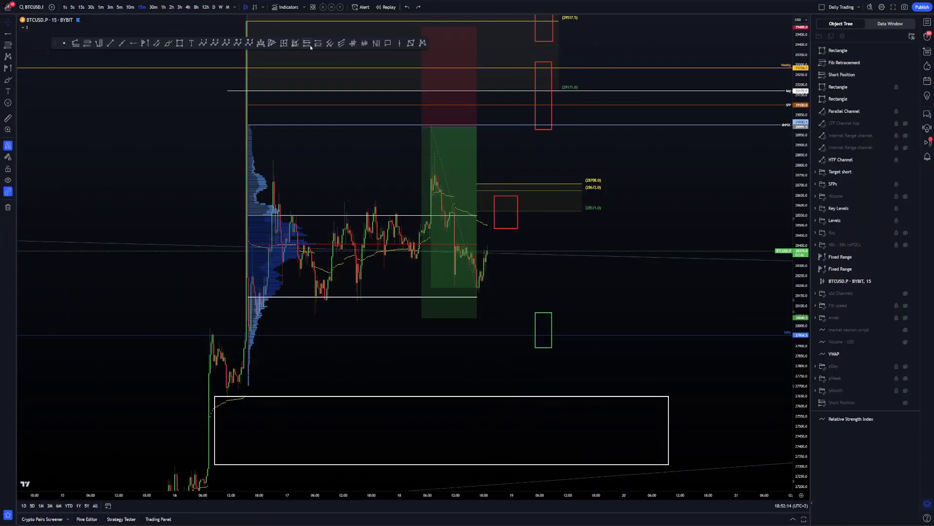
click(499, 225)
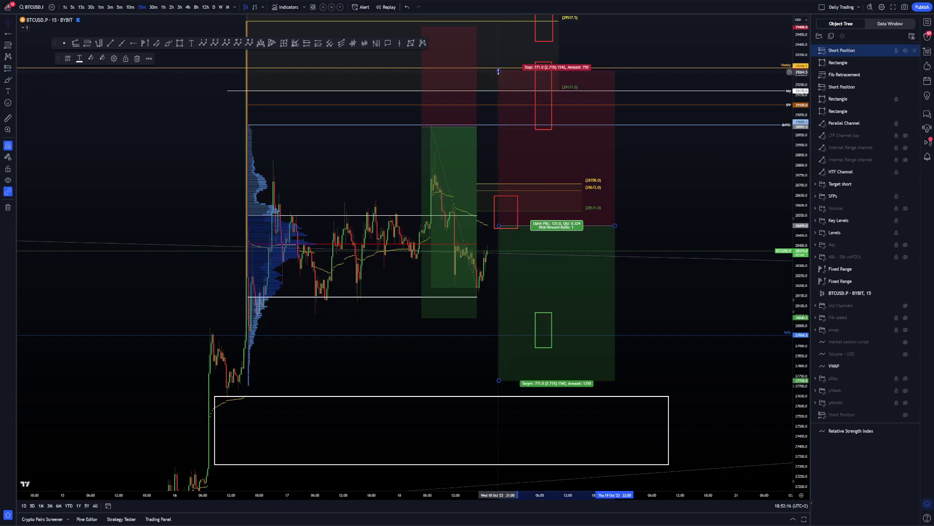
drag(498, 72, 498, 171)
drag(499, 380, 500, 332)
drag(615, 226, 593, 225)
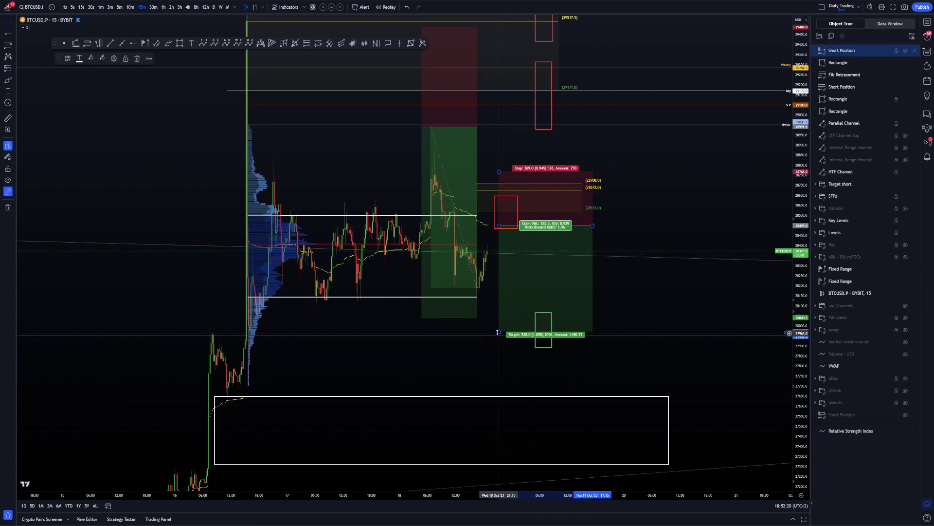
Brush a possible spike above the small red rectangle and a rise towards the higher levels, and undo the strokes.
click(168, 43)
mouse_move(503, 198)
mouse_down()
mouse_move(517, 165)
mouse_move(538, 209)
mouse_up()
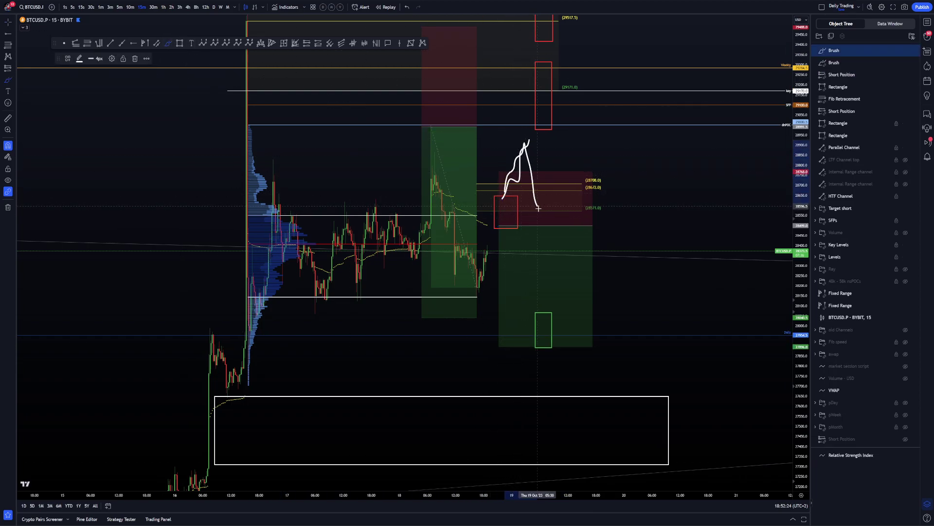
key(ctrl+z)
key(ctrl+z)
drag(433, 164, 512, 110)
key(ctrl+z)
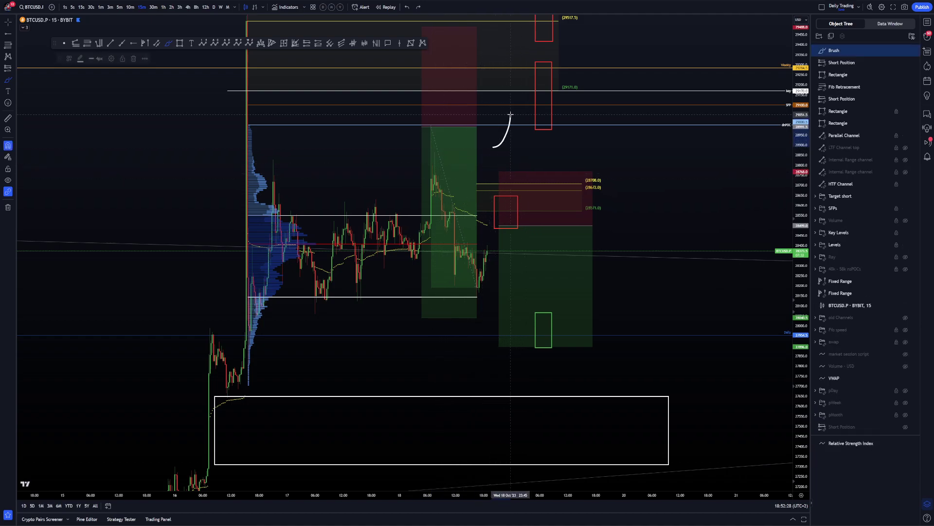
key(ctrl+z)
Compare the new short position with the existing one, shift its entry to about 28462, and delete it.
click(520, 208)
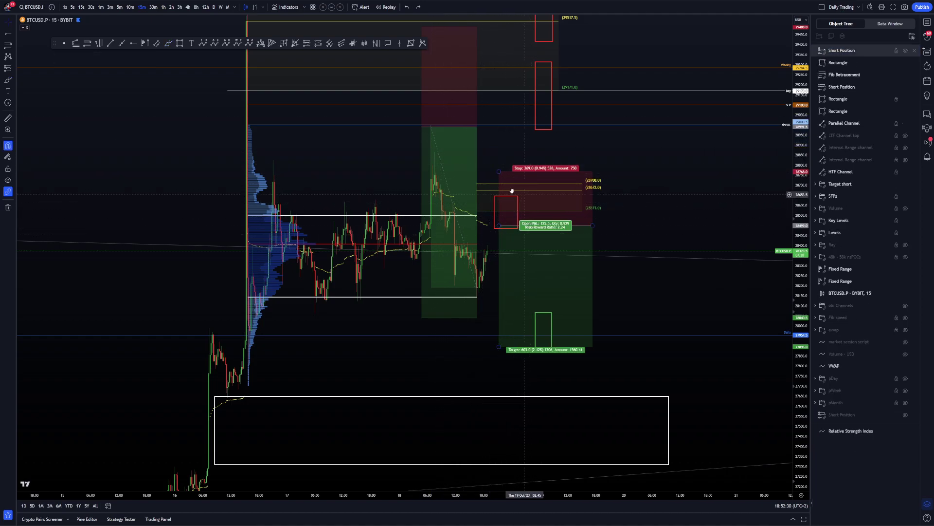
click(448, 180)
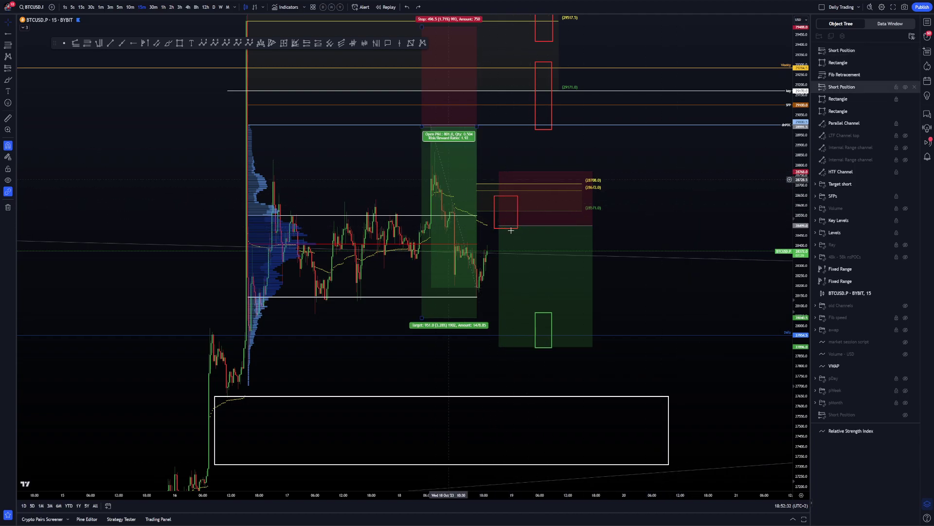
click(545, 223)
drag(546, 222, 552, 229)
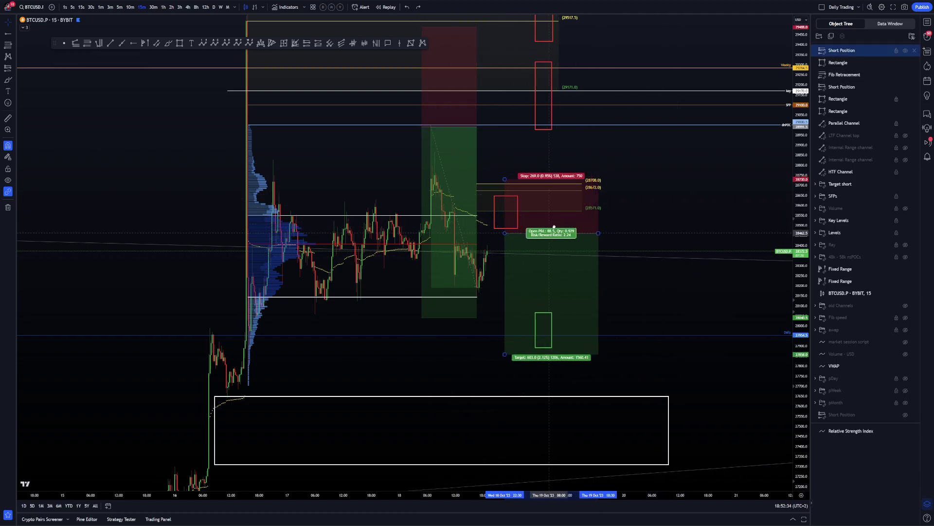
key(Delete)
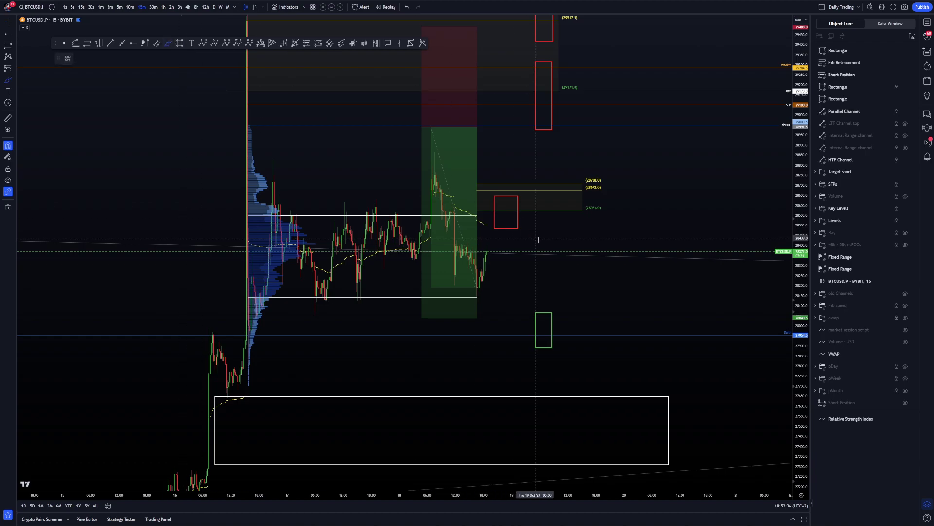
Brush a path from the small red rectangle up into the middle red rectangle, and undo the strokes.
drag(496, 227, 522, 202)
mouse_move(533, 160)
mouse_down()
mouse_move(545, 118)
mouse_move(553, 128)
mouse_up()
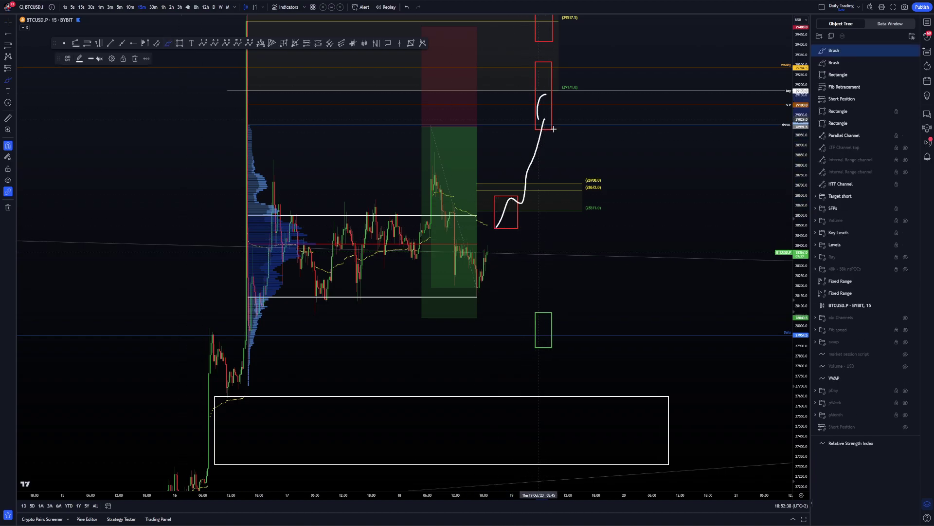
key(ctrl+z)
key(ctrl+z)
Brush a mark at the existing short's entry and a rise from the latest price towards the middle red rectangle, undoing both.
scroll(609, 176, down, 3)
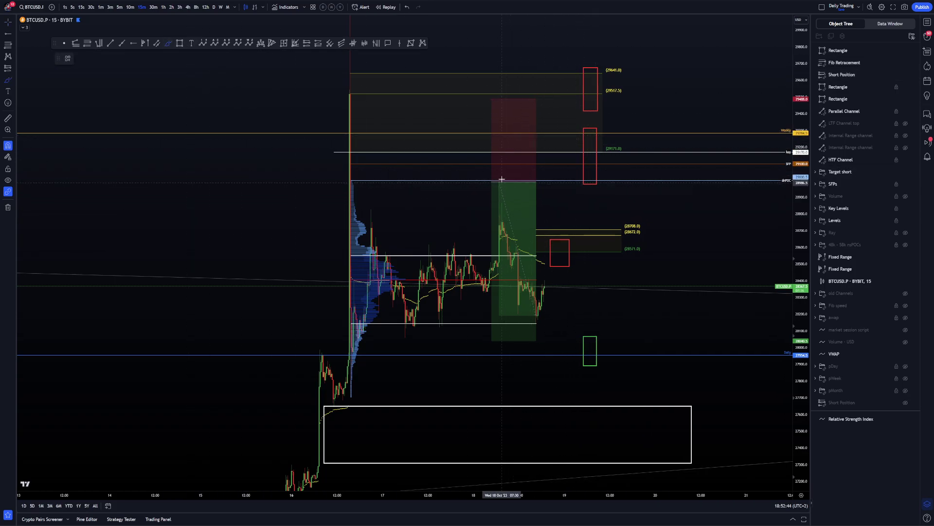
drag(501, 171, 500, 170)
key(ctrl+z)
drag(545, 277, 578, 171)
key(ctrl+z)
Delete the small red rectangle and the fib retracement behind it.
key(Escape)
middle_click(569, 252)
middle_click(568, 250)
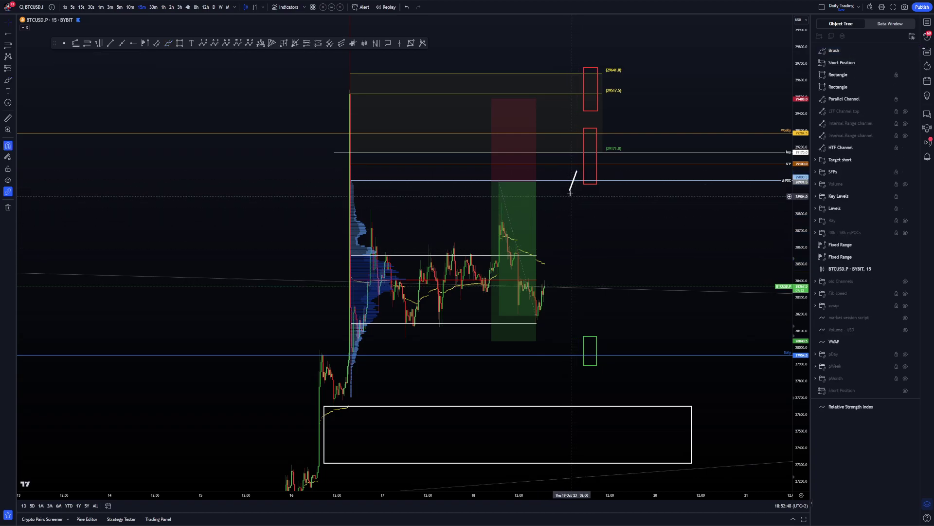
Brush an expected path rising through the middle red rectangle, ranging around 29171 and falling to about 28630, undoing stray strokes.
key(ctrl+z)
drag(584, 184, 576, 188)
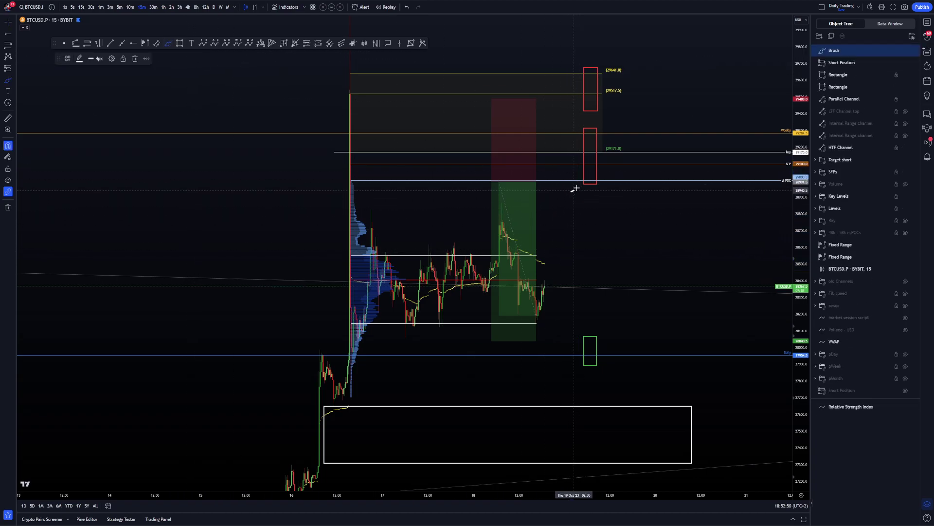
drag(495, 180, 502, 201)
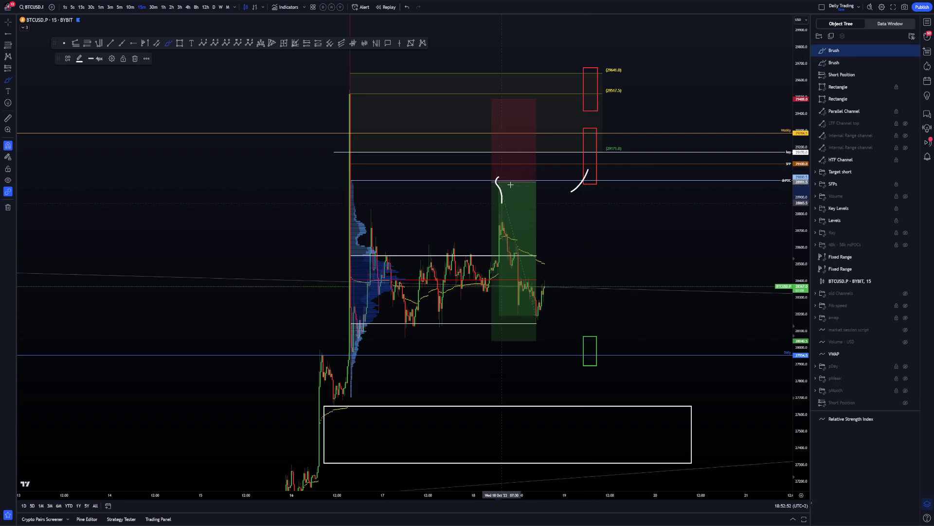
key(ctrl+z)
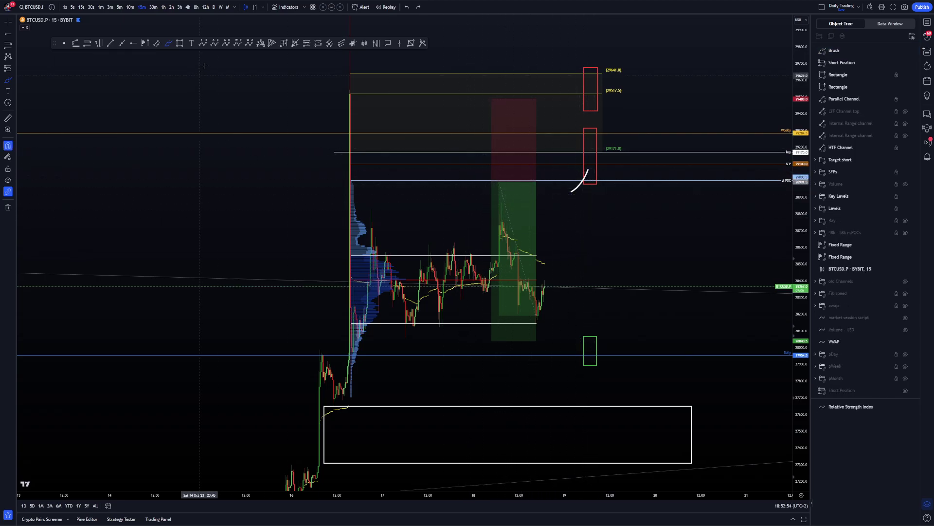
drag(503, 176, 488, 189)
key(ctrl+z)
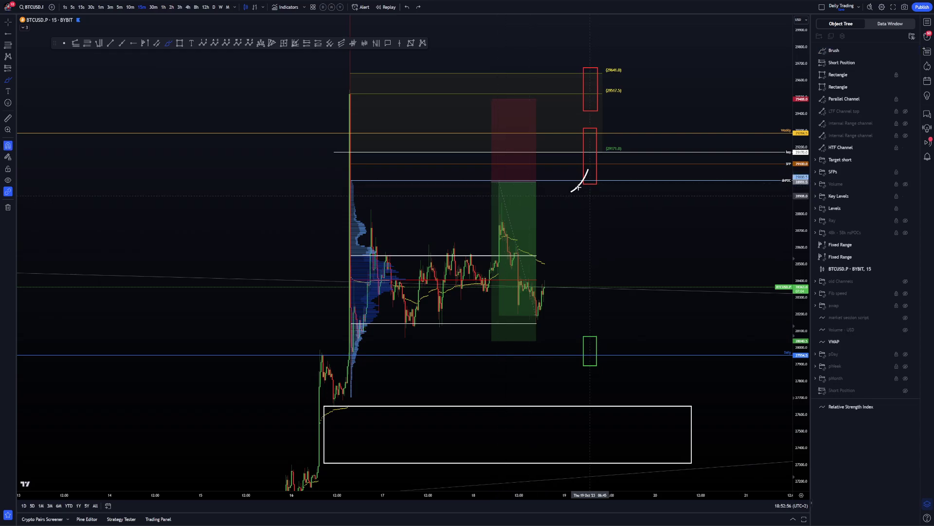
mouse_move(578, 187)
mouse_down()
mouse_move(604, 157)
mouse_move(634, 241)
mouse_up()
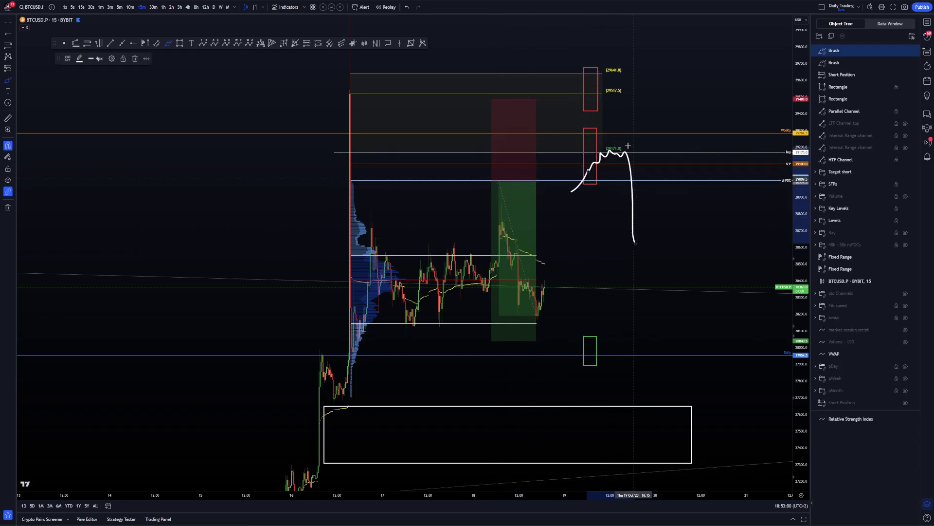
Move the existing short position onto the brushed path, widened, with entry about 29089 and stop about 29373.
click(513, 195)
mouse_move(513, 195)
mouse_down()
mouse_move(624, 196)
mouse_move(612, 183)
mouse_up()
drag(592, 100, 591, 122)
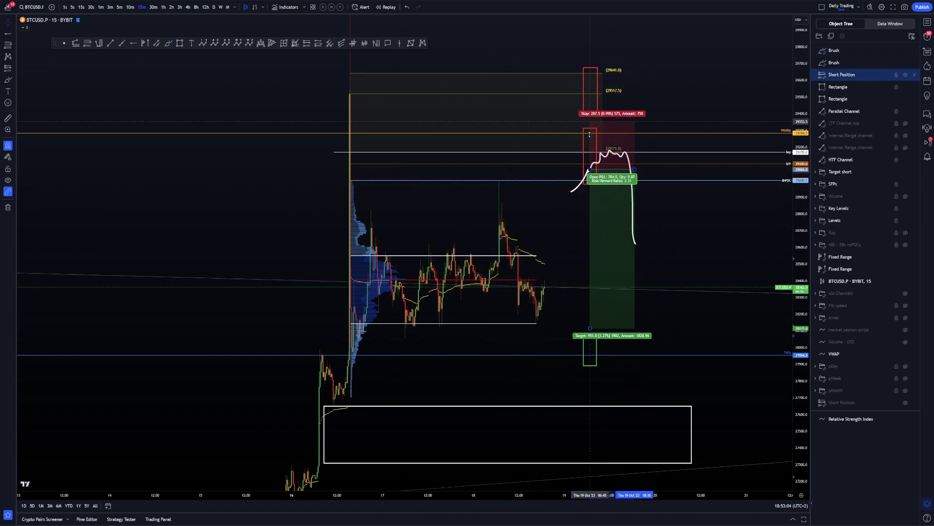
drag(635, 169, 663, 169)
drag(621, 199, 577, 182)
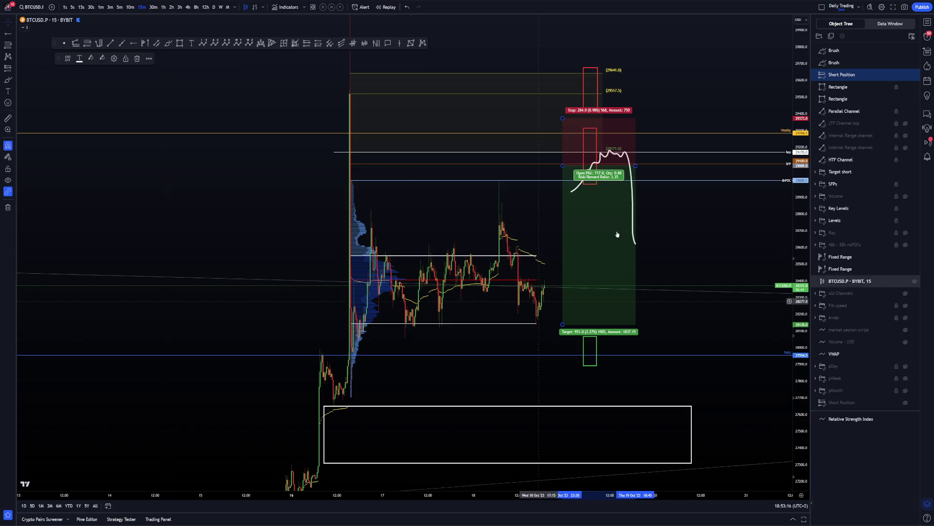
Undo the short position's move and resizing, and delete both brush strokes.
right_click(672, 208)
click(605, 207)
click(604, 203)
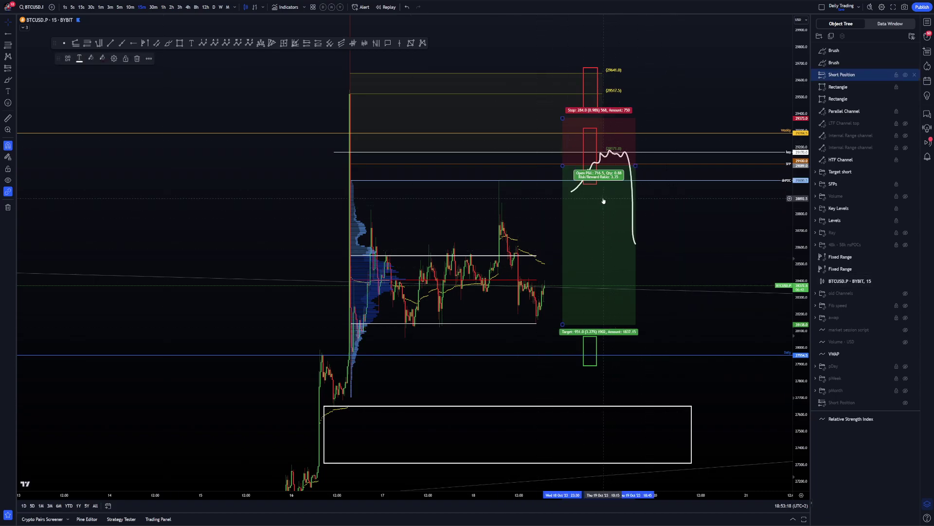
key(ctrl+z)
key(ctrl+z)
key(ctrl+z)
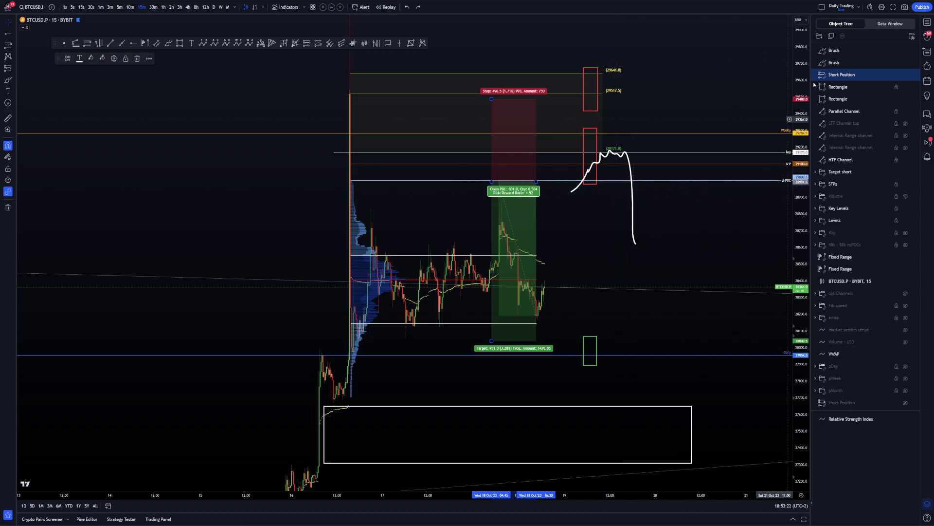
click(915, 51)
click(915, 51)
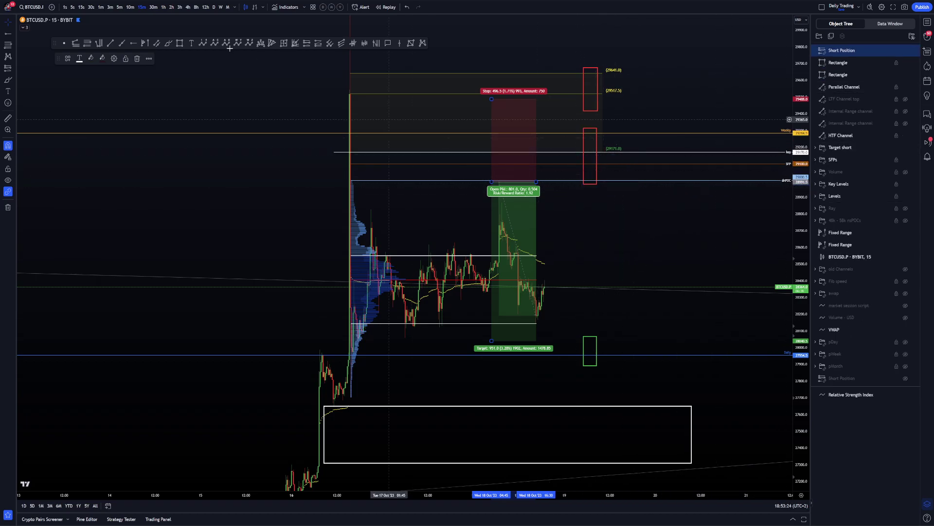
Brush an arc around the right side of the uppermost red rectangle, spanning the 29641 and 29517.5 levels.
click(169, 43)
mouse_move(592, 70)
mouse_down()
mouse_move(601, 96)
mouse_move(594, 99)
mouse_up()
Circle the weekly and monthly levels between about 30200 and 30600 with the brush, and remove the strokes.
drag(803, 89, 799, 266)
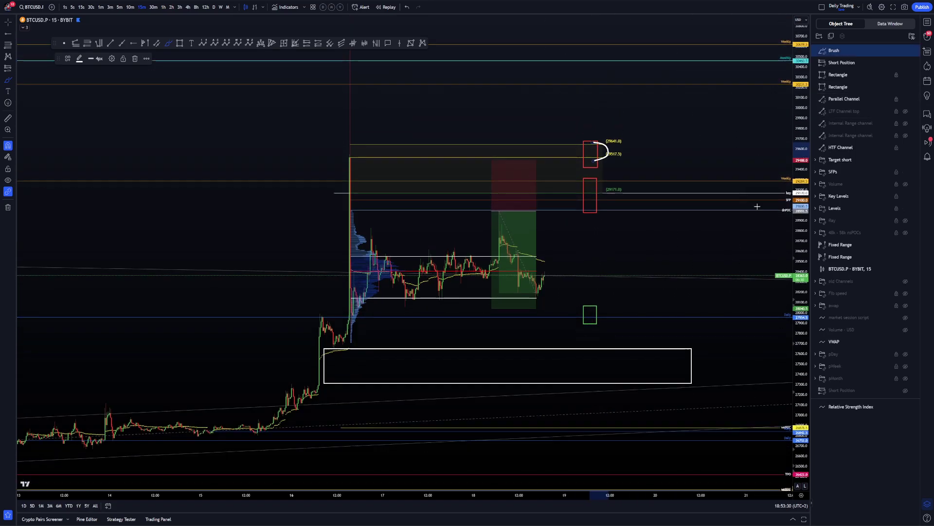
mouse_move(598, 90)
mouse_down()
mouse_move(617, 75)
mouse_move(609, 46)
mouse_up()
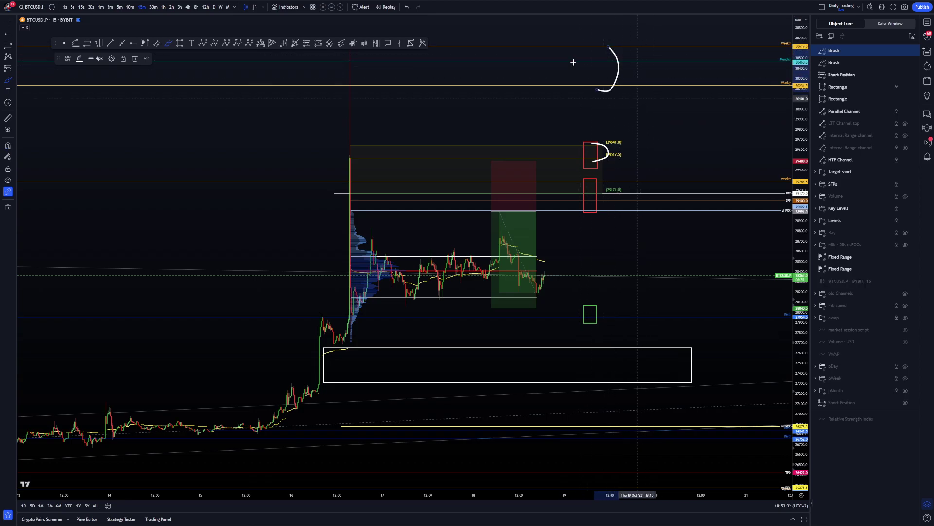
key(ctrl+z)
drag(641, 57, 633, 85)
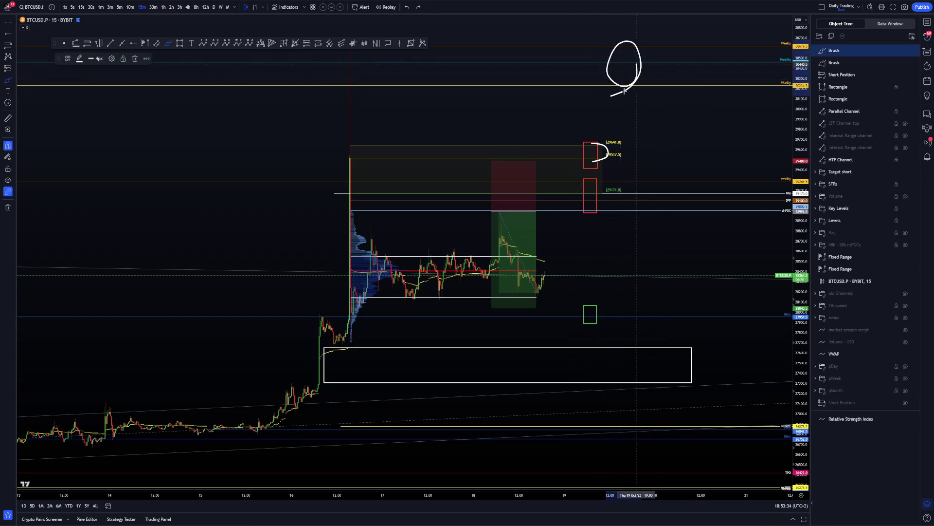
key(Delete)
Brush short marks above and around the highest weekly level, and remove them.
drag(801, 67, 801, 127)
drag(586, 57, 607, 62)
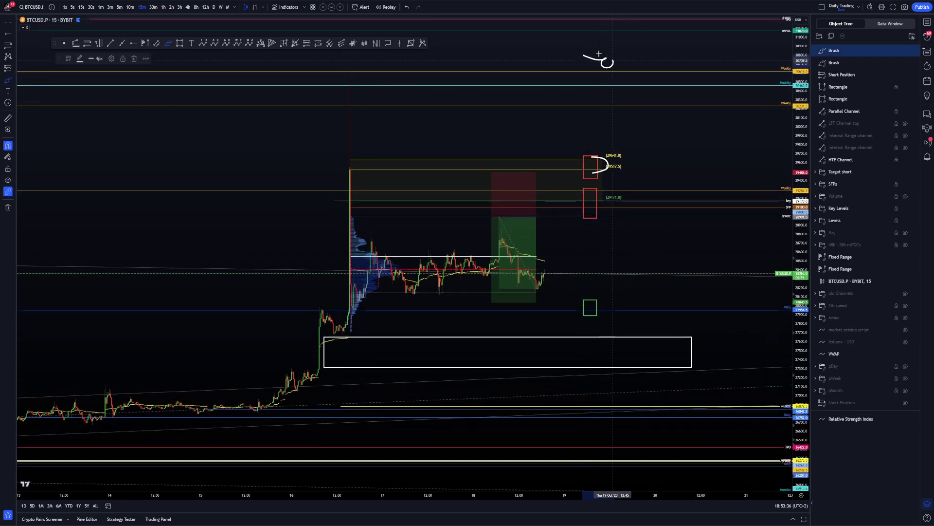
key(Delete)
drag(801, 151, 801, 56)
drag(577, 41, 607, 69)
key(ctrl+z)
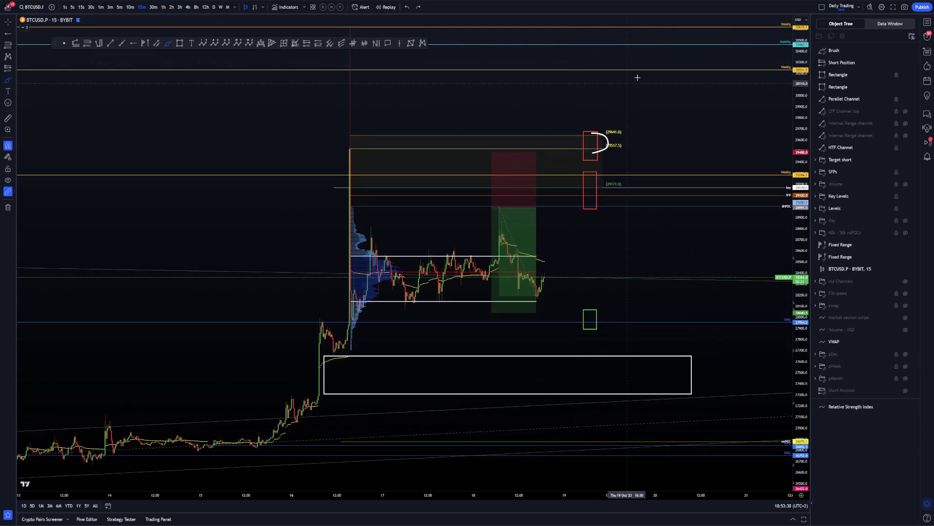
Brush arcs beside the stacked weekly and monthly levels above 30200, undoing each one.
drag(606, 23, 626, 81)
key(ctrl+z)
drag(634, 38, 631, 76)
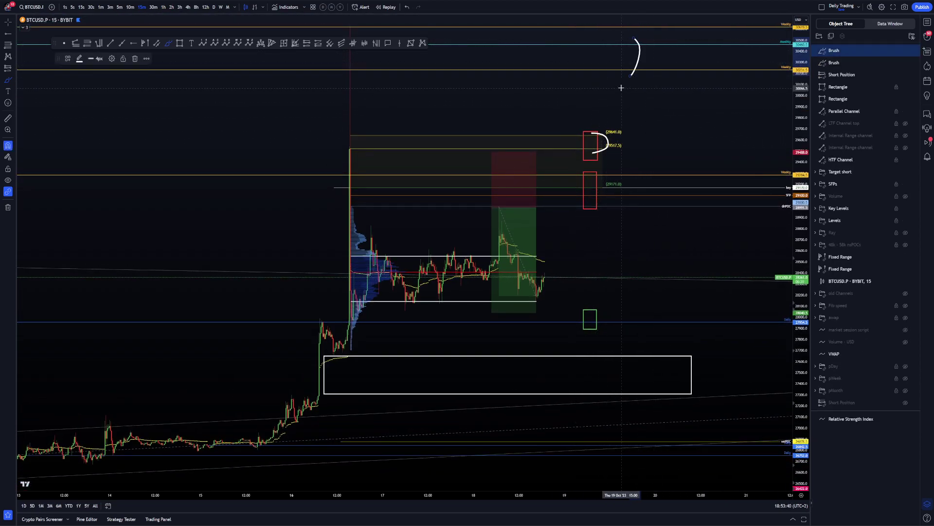
key(ctrl+z)
Brush arcs at the two red rectangles and above the latest candles, plus a stroke beside them, and undo these strokes.
drag(592, 140, 599, 144)
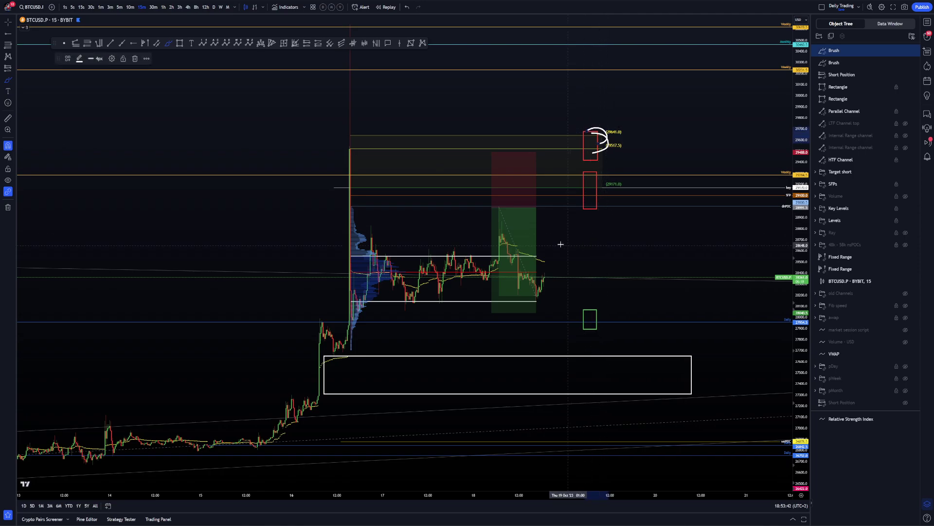
drag(542, 245, 551, 259)
drag(584, 184, 591, 183)
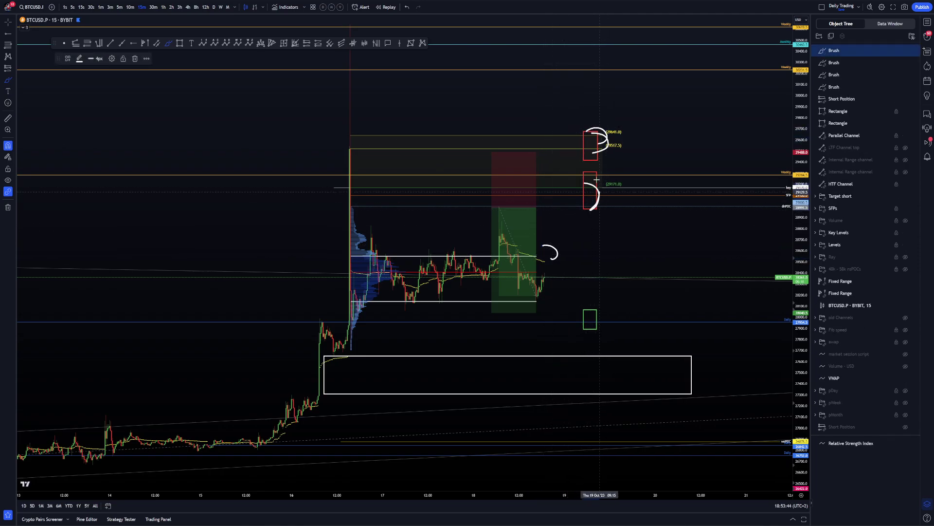
key(ctrl+z)
key(ctrl+z)
key(ctrl+z)
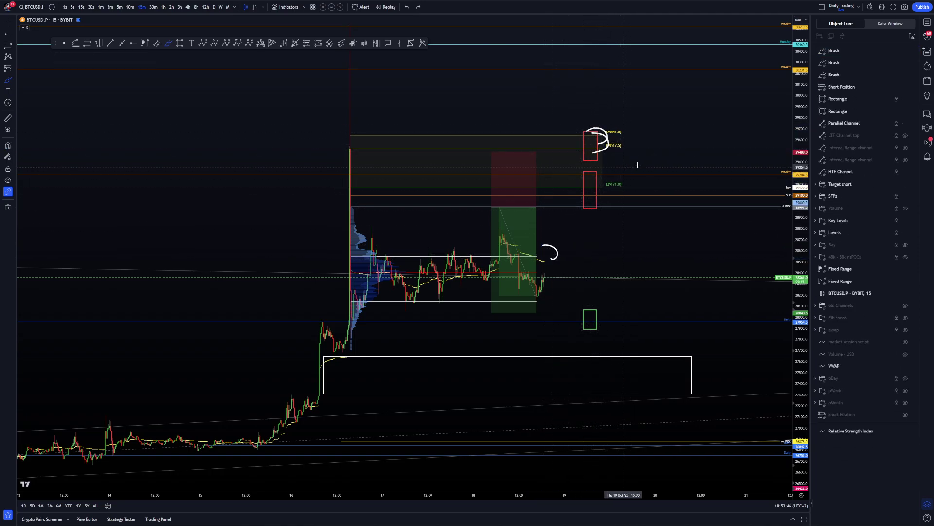
drag(650, 165, 704, 155)
key(ctrl+z)
key(ctrl+z)
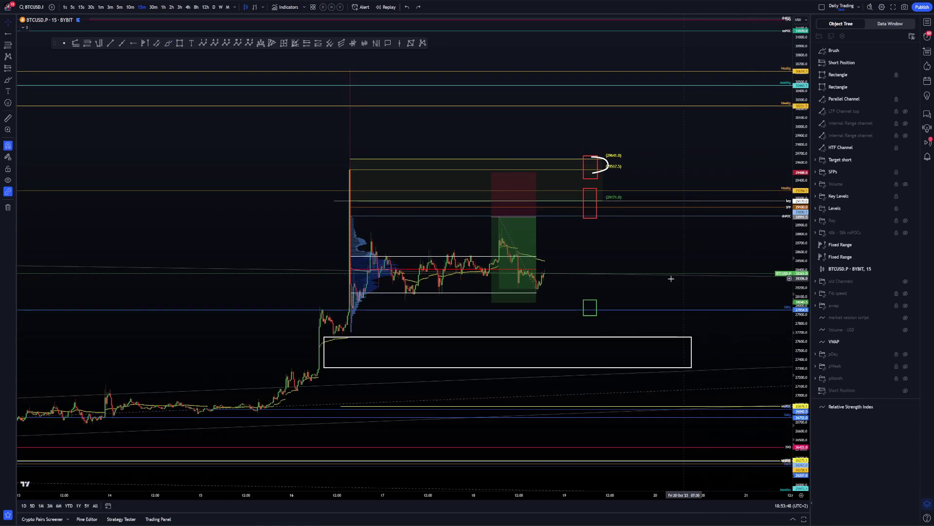
drag(803, 330, 801, 131)
scroll(550, 262, up, 3)
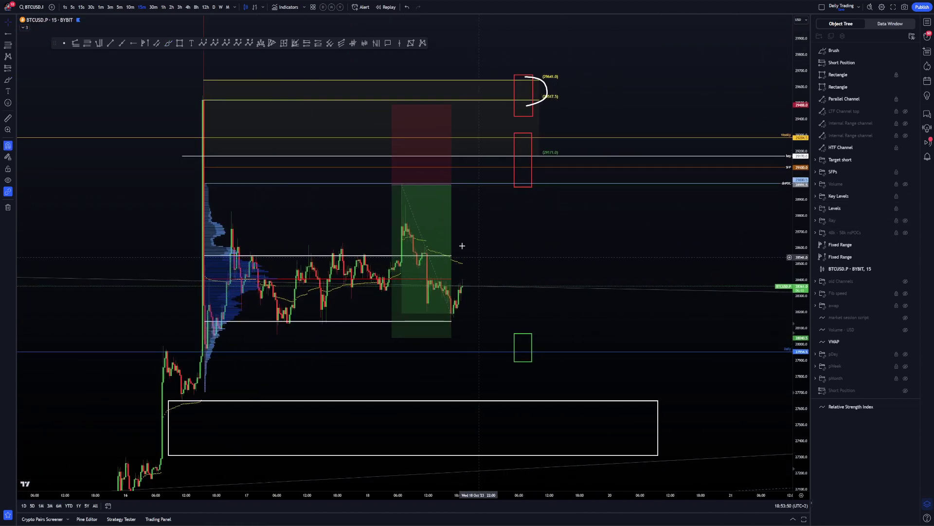
drag(455, 259, 496, 258)
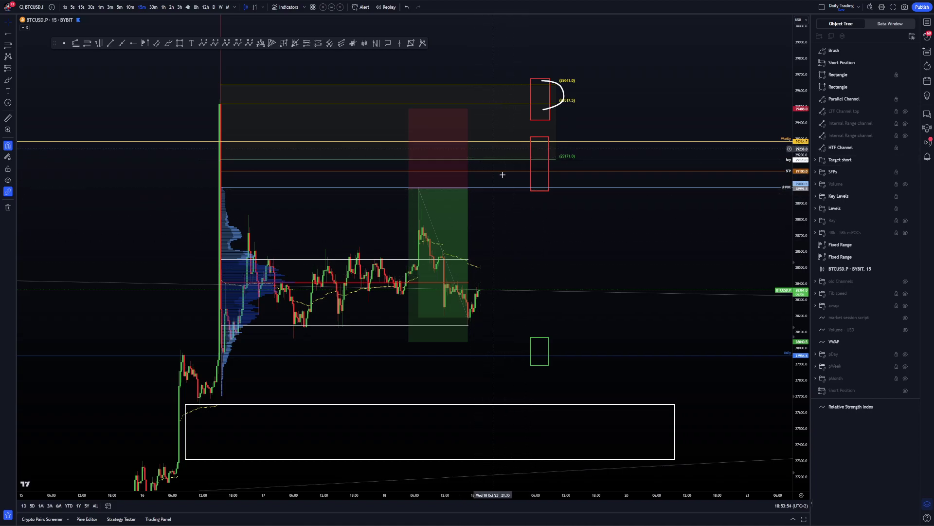
click(413, 188)
click(503, 212)
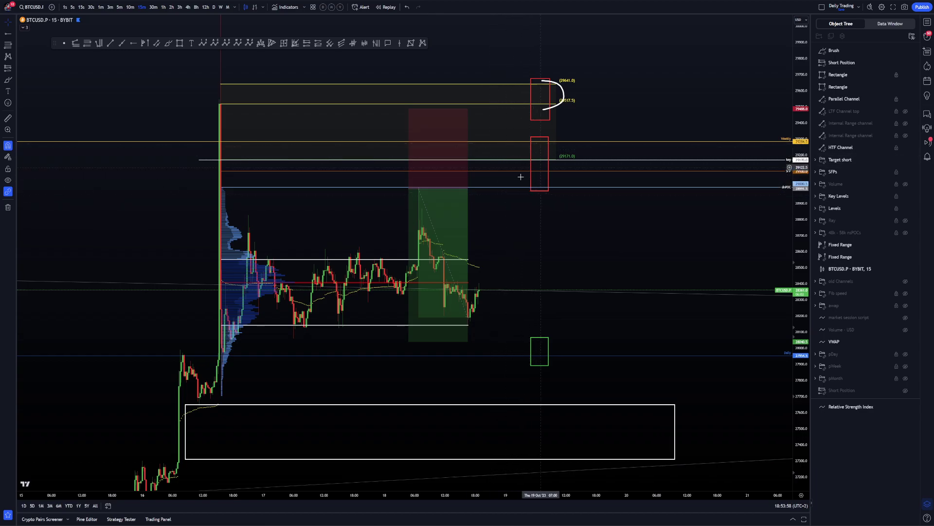
Delete the brush arc beside the upper red rectangle and move the short position to an entry at the lower red rectangle.
right_click(657, 105)
click(564, 93)
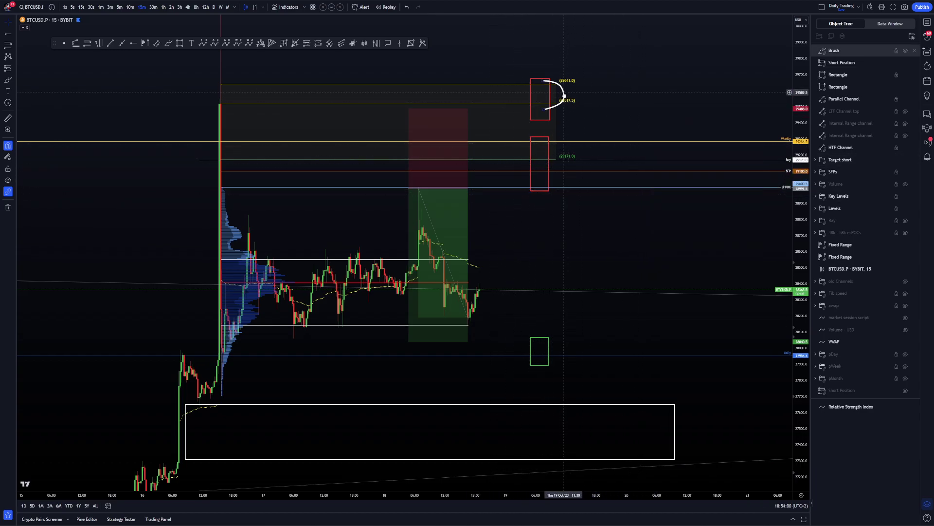
key(Delete)
mouse_move(442, 162)
mouse_down()
mouse_move(542, 152)
mouse_move(541, 160)
mouse_move(598, 179)
mouse_up()
Brush short vertical strokes at the lower red rectangle and below it, and undo them.
drag(540, 195, 538, 136)
key(ctrl+z)
drag(564, 241, 565, 210)
key(ctrl+z)
key(ctrl+z)
key(ctrl+z)
key(ctrl+z)
key(ctrl+z)
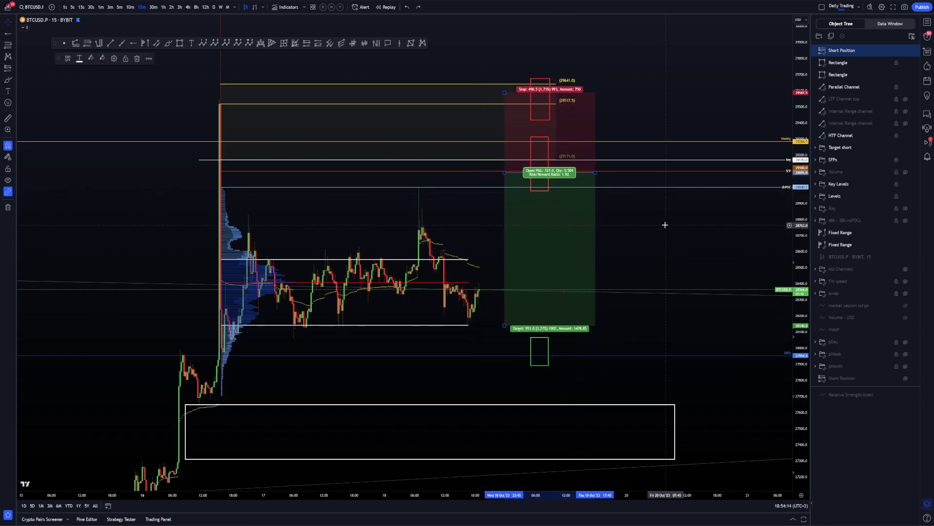
Undo the short position's move and the earlier deletions until the Fib Retracement and red rectangle near the latest candles are restored.
key(ctrl+z)
key(ctrl+z)
key(ctrl+z)
key(ctrl+z)
key(ctrl+z)
key(ctrl+z)
key(ctrl+z)
key(ctrl+z)
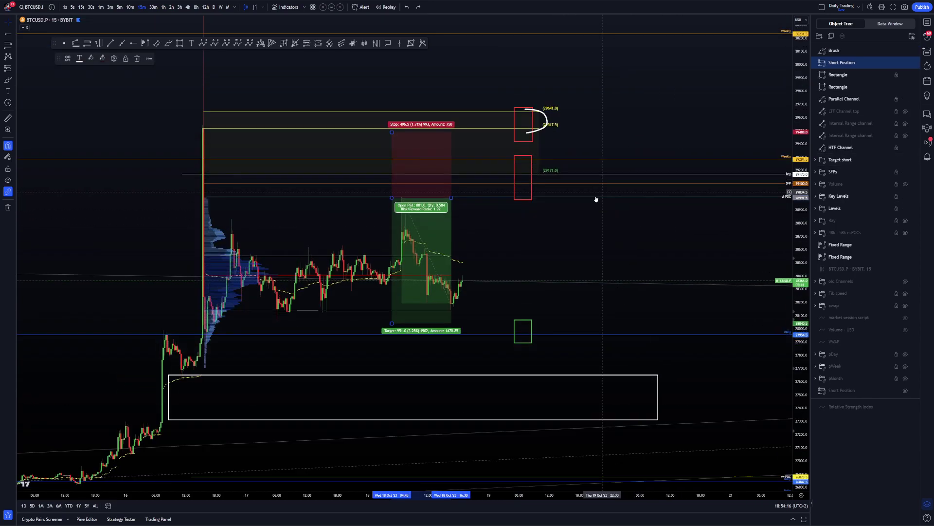
key(ctrl+z)
key(ctrl+z)
key(ctrl+z)
key(ctrl+z)
key(ctrl+z)
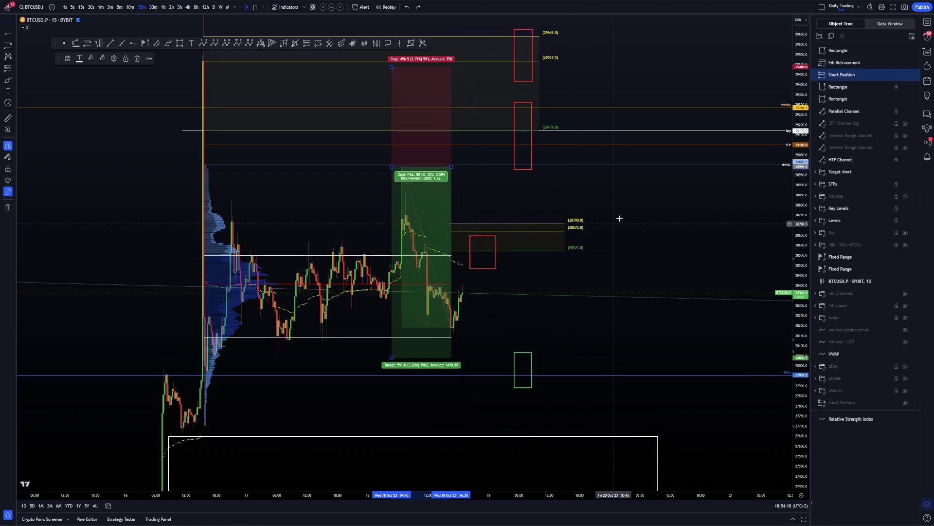
Deselect the short position, switch to the VIP LS Bitcoin wave chart, and set its timeframe to 15 minutes.
right_click(619, 217)
click(579, 200)
key(ctrl+Tab)
drag(601, 200, 664, 198)
scroll(664, 198, up, 2)
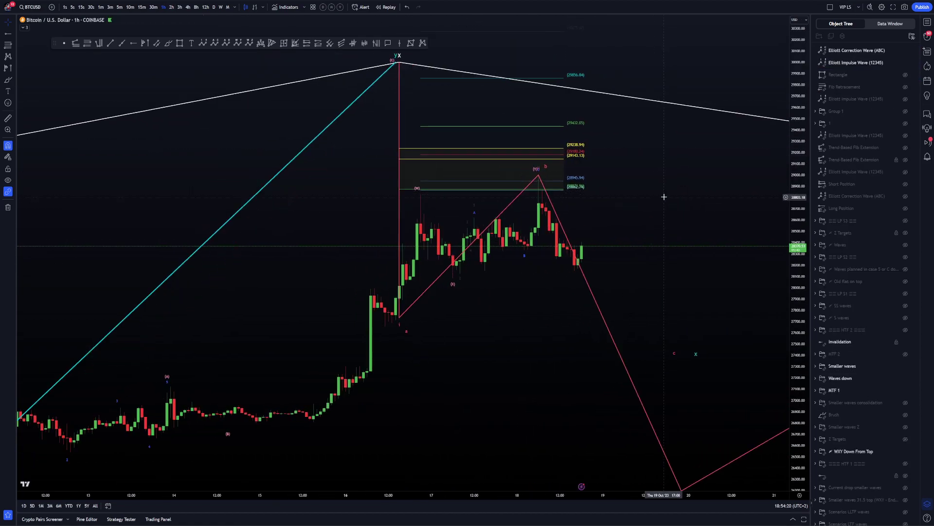
click(142, 7)
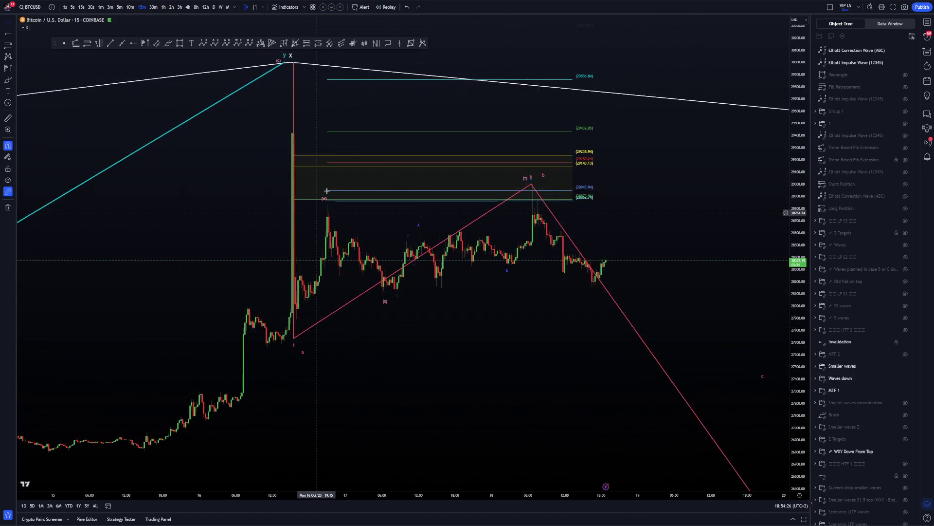
drag(705, 201, 686, 208)
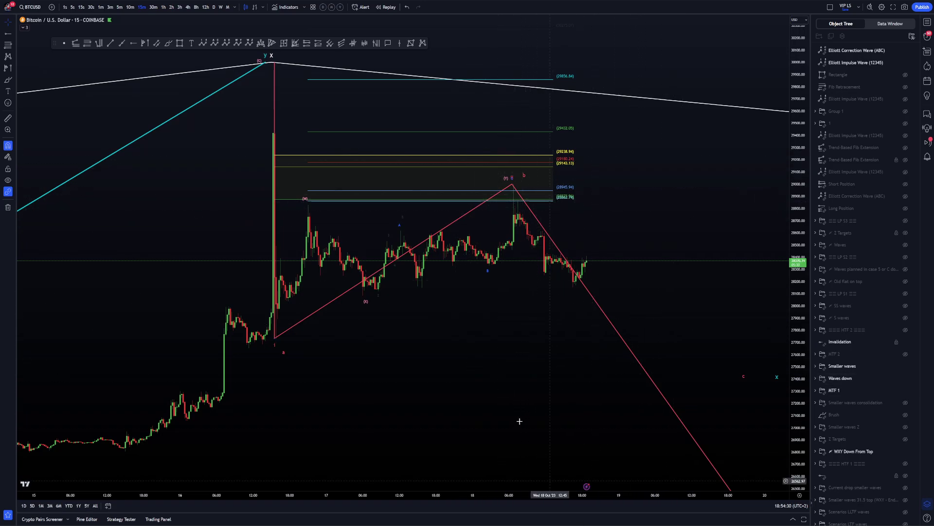
Switch to the general-chat channel in Discord and examine the latest posted trade chart image at full size.
drag(1, 5, 477, 1)
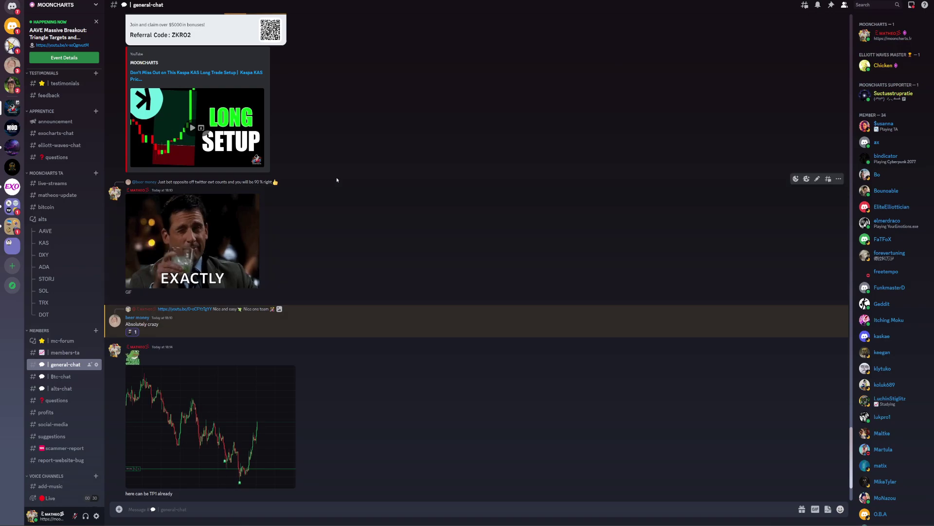
right_click(460, 262)
click(412, 239)
scroll(374, 371, down, 2)
scroll(288, 368, up, 3)
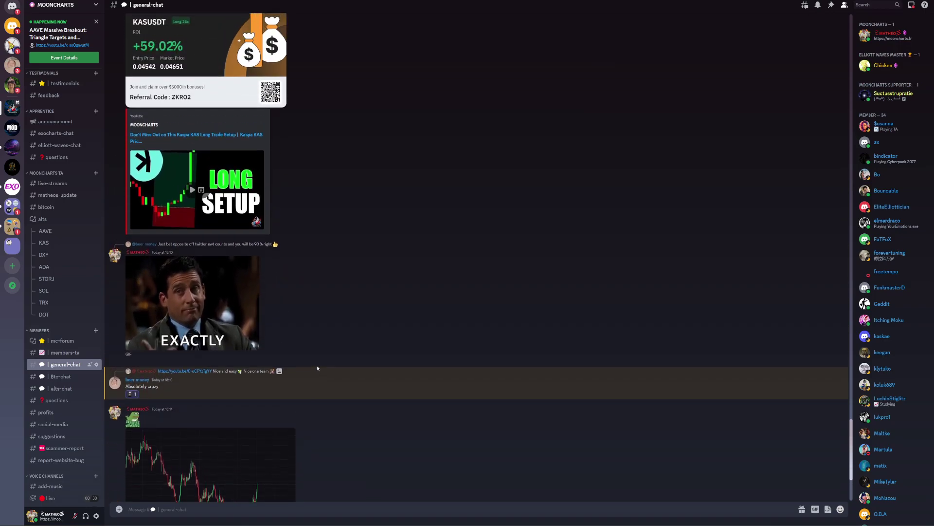
scroll(331, 292, up, 1)
scroll(346, 221, down, 2)
click(259, 431)
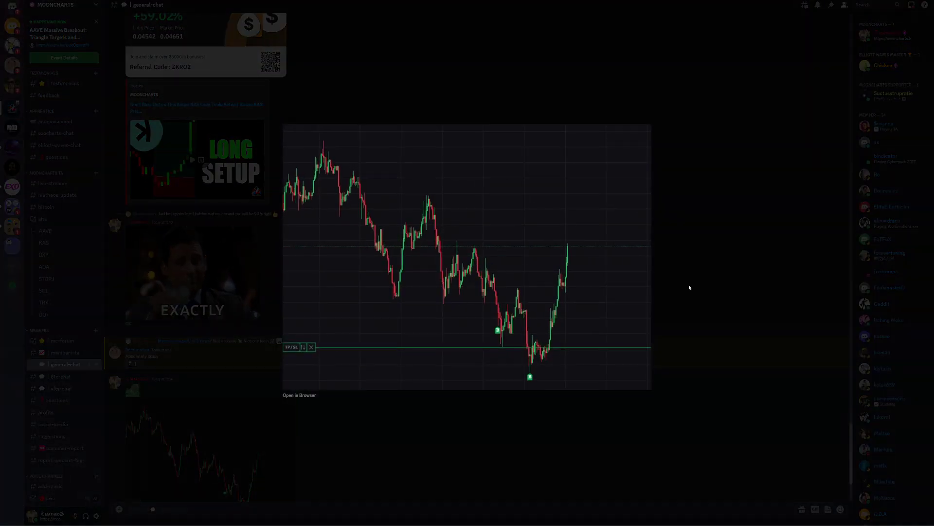
click(689, 287)
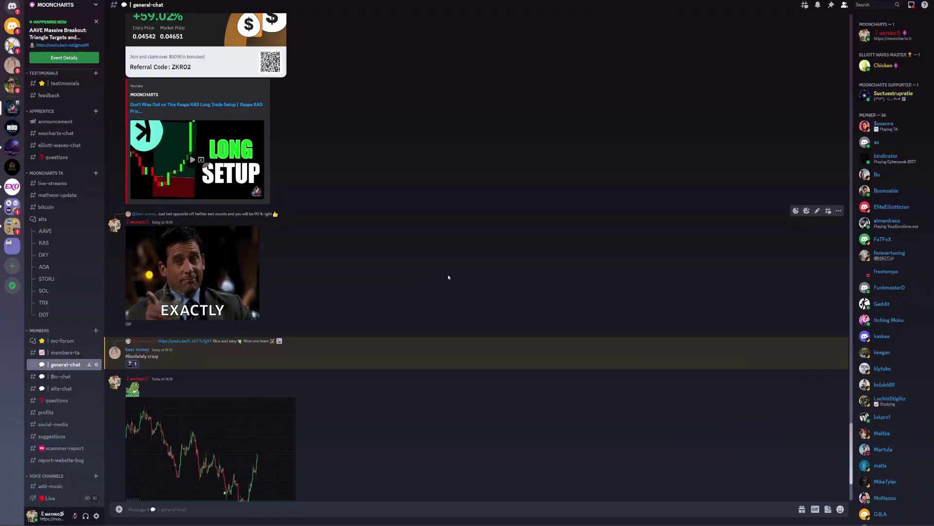
click(287, 416)
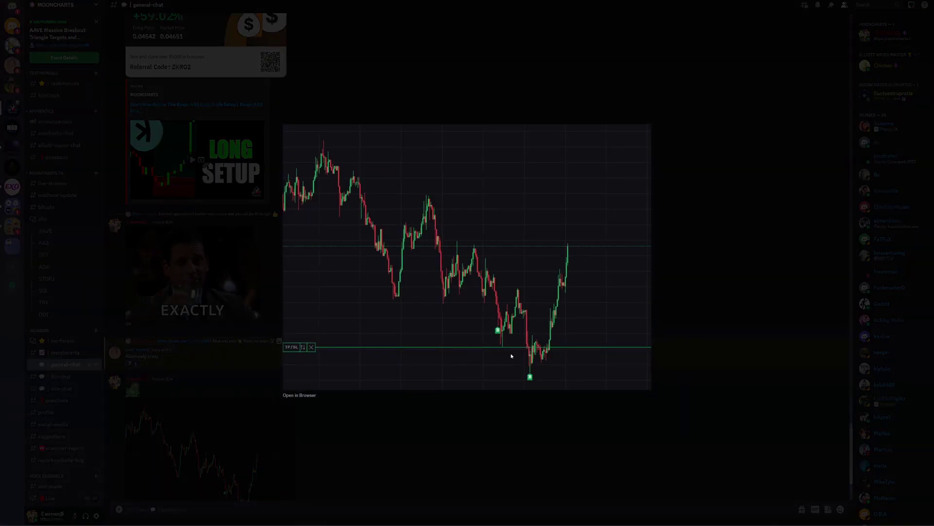
key(Escape)
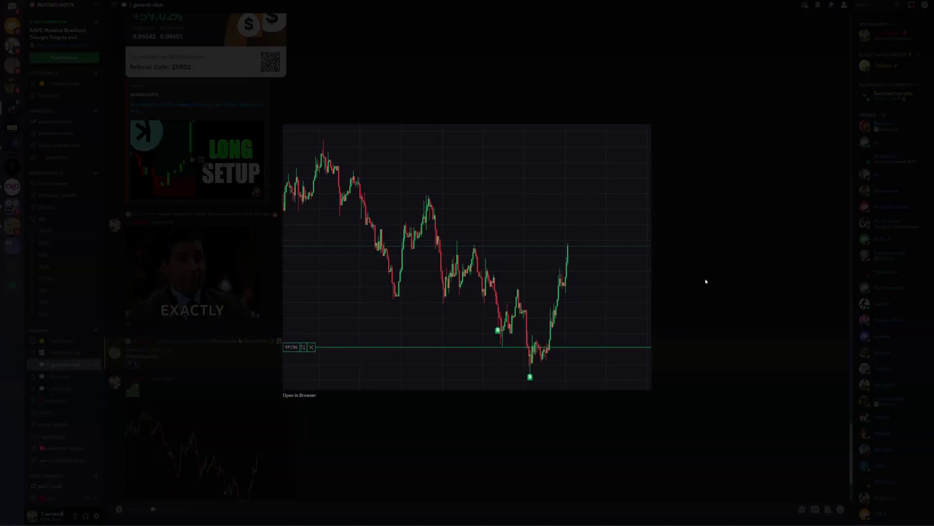
click(706, 282)
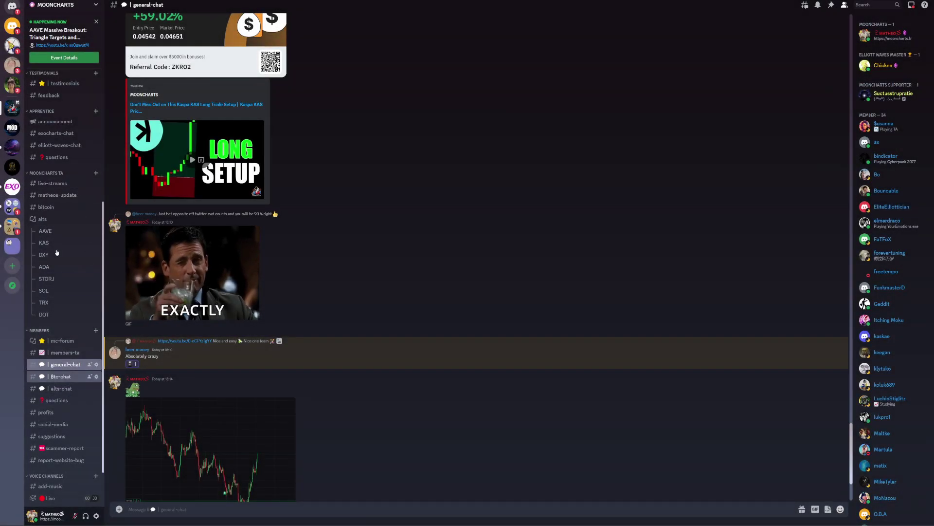
Open the update channel under MOONCHARTS TA and examine the Bitcoin wave chart images posted on 17 October.
click(57, 195)
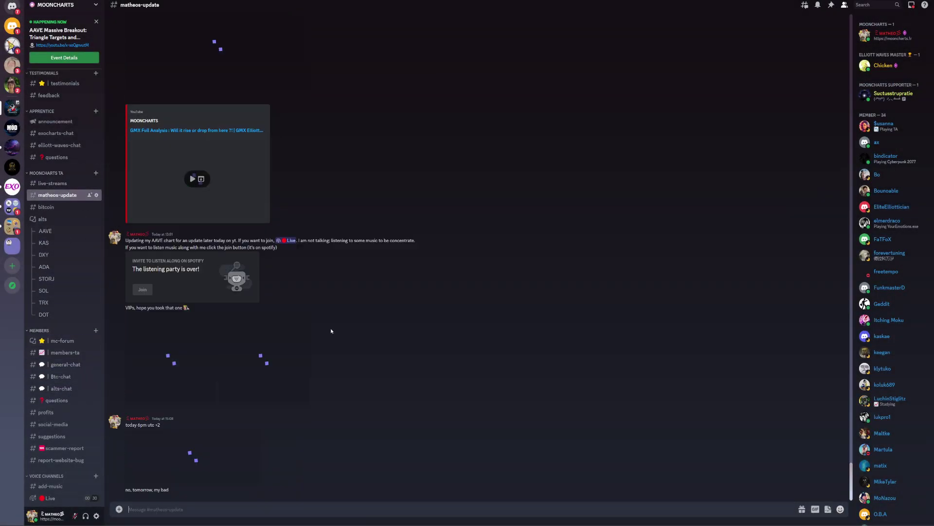
scroll(410, 381, up, 10)
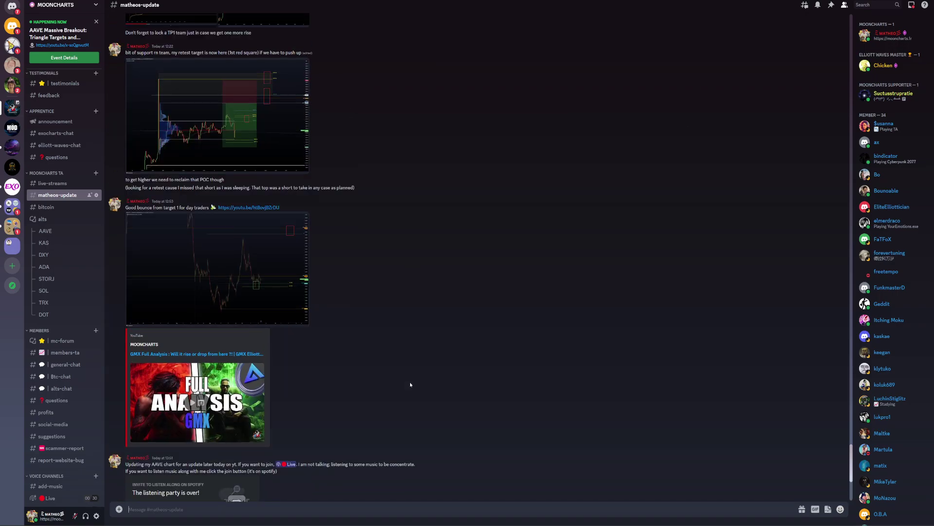
scroll(411, 390, up, 10)
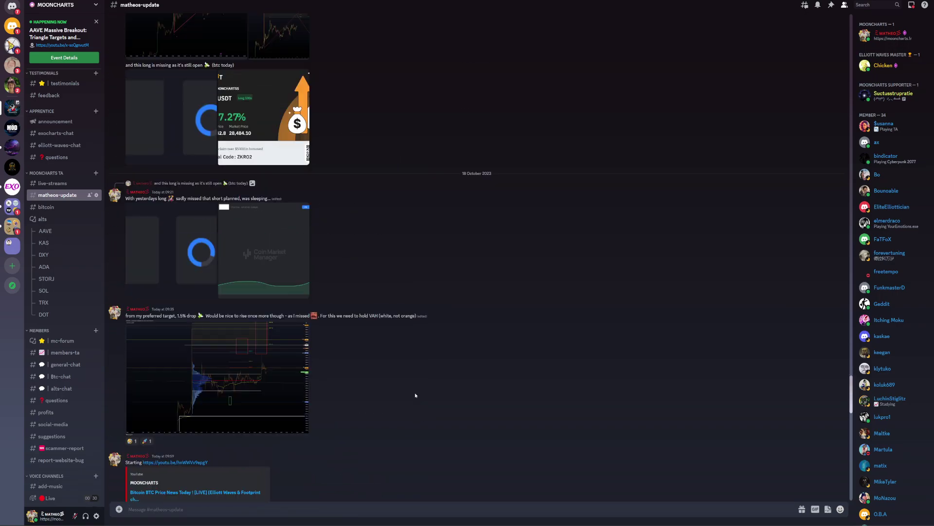
click(275, 320)
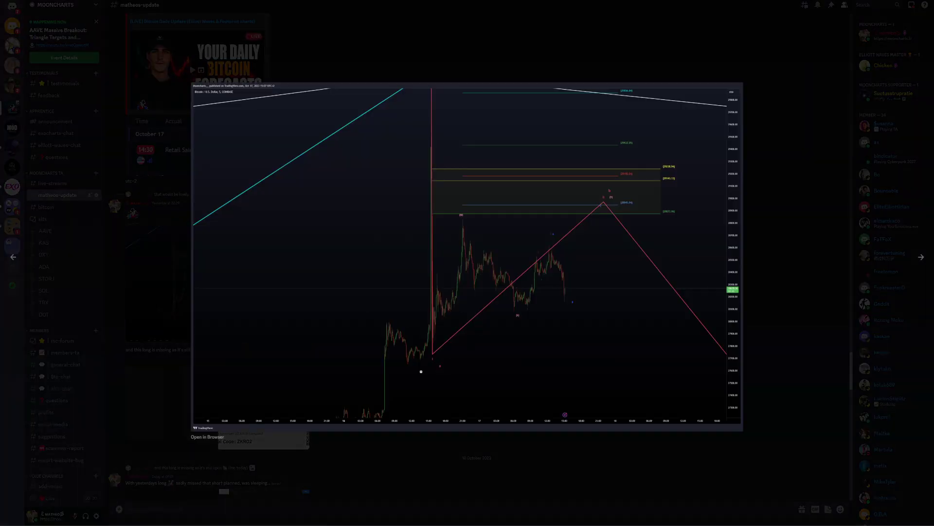
click(795, 198)
scroll(342, 252, up, 8)
click(288, 307)
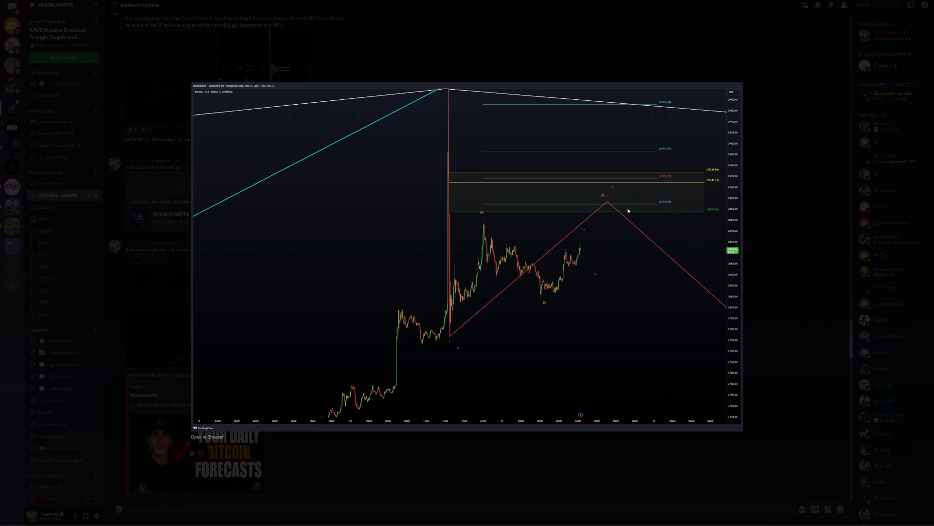
click(746, 272)
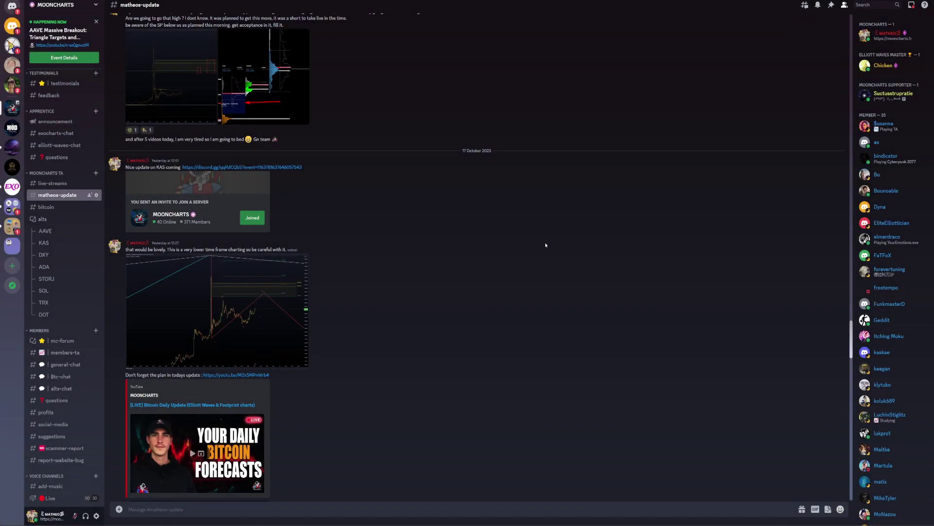
Switch back to the TradingView wave chart, brush a stroke from the projected (Y) top down to the latest low, and undo it.
key(alt+Tab)
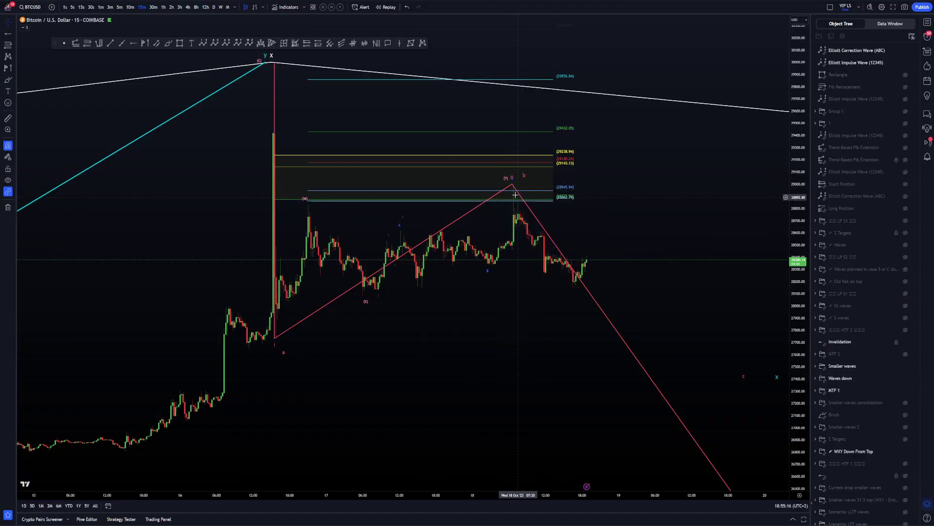
right_click(661, 212)
drag(627, 205, 520, 214)
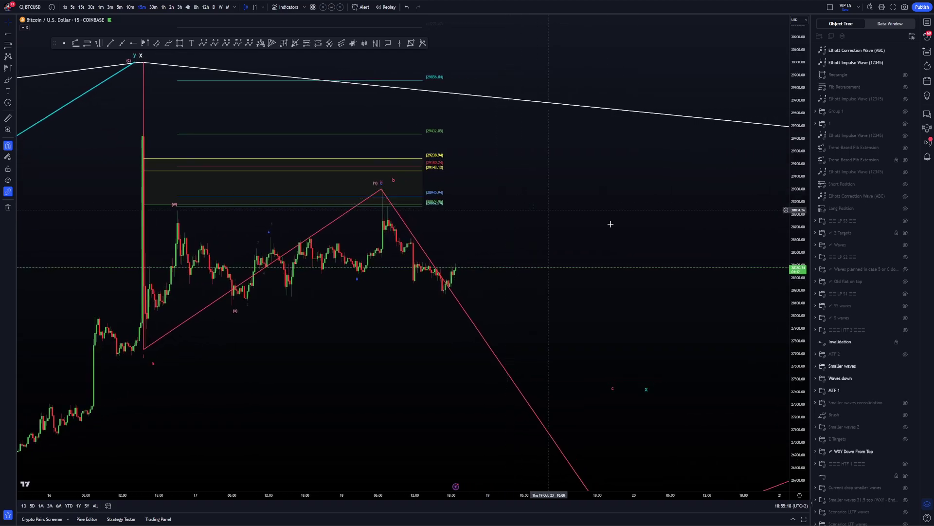
scroll(633, 223, down, 5)
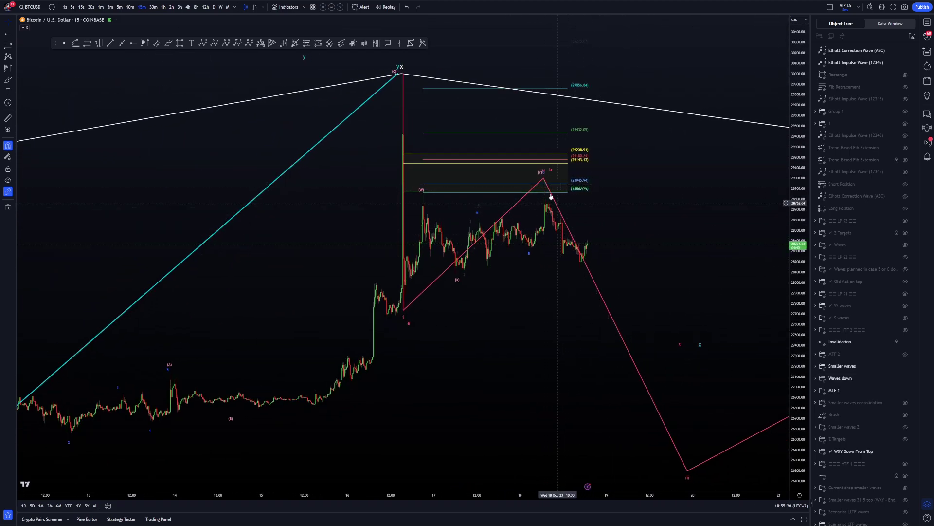
drag(593, 214, 555, 206)
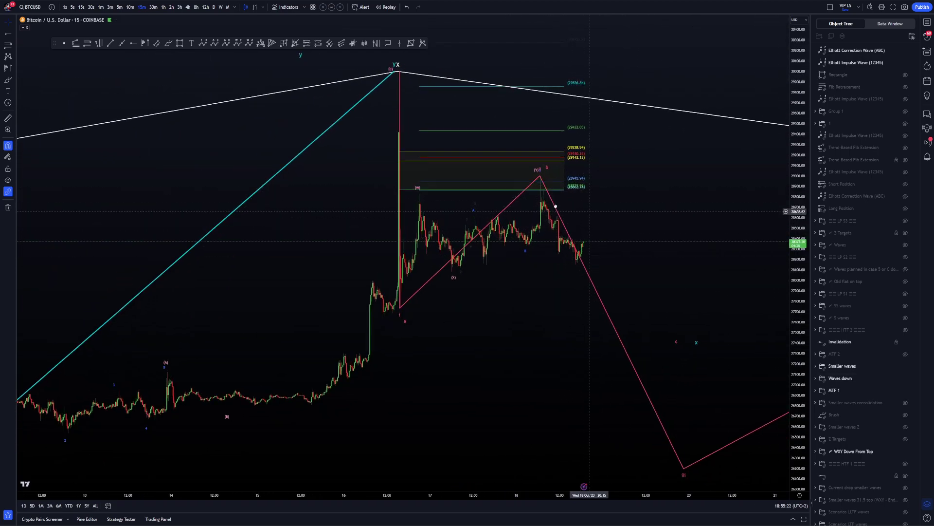
drag(502, 170, 541, 249)
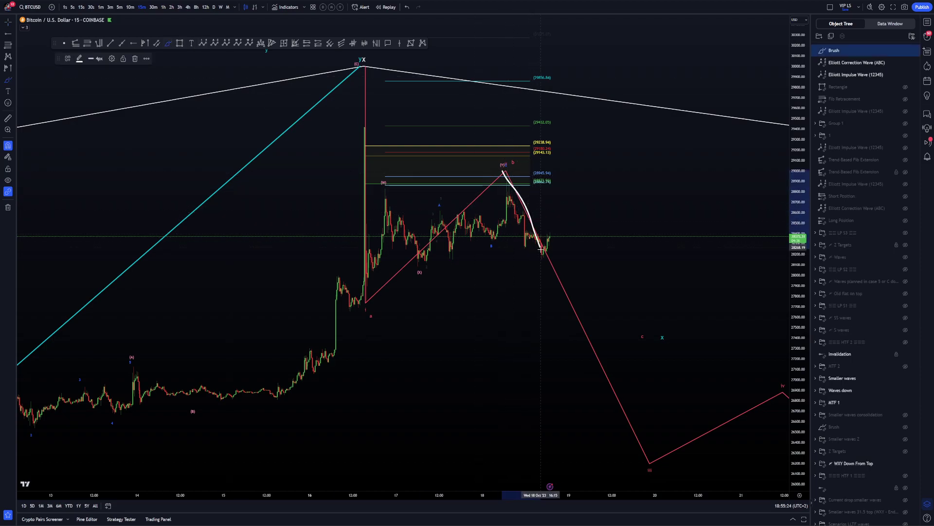
key(ctrl+z)
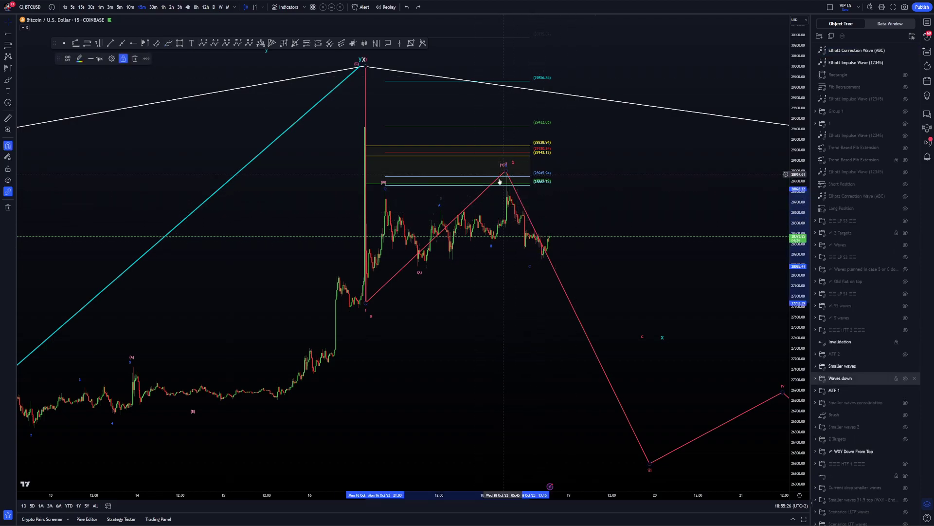
Move the red impulse wave's upper point beyond the latest candles and set the Fib Retracement's second point to bar 400.
drag(506, 171, 565, 164)
double_click(542, 157)
click(436, 78)
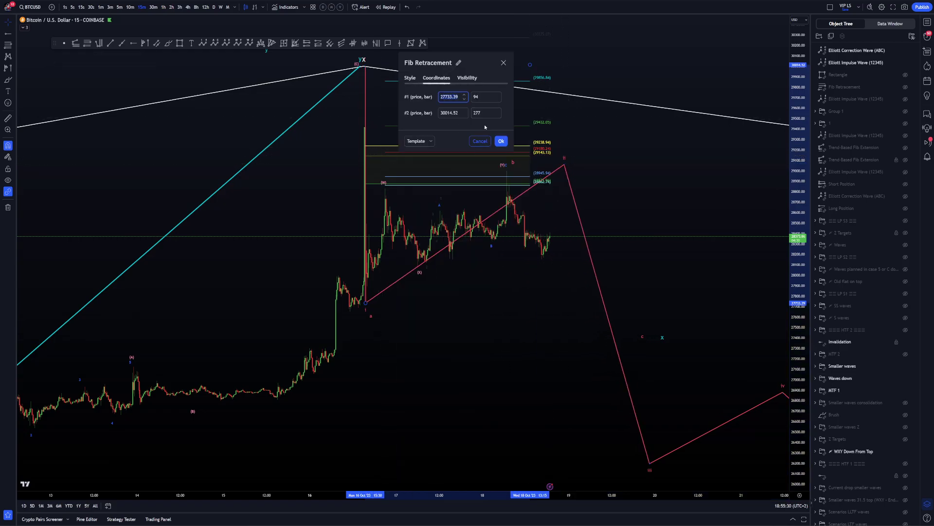
click(474, 113)
text(350)
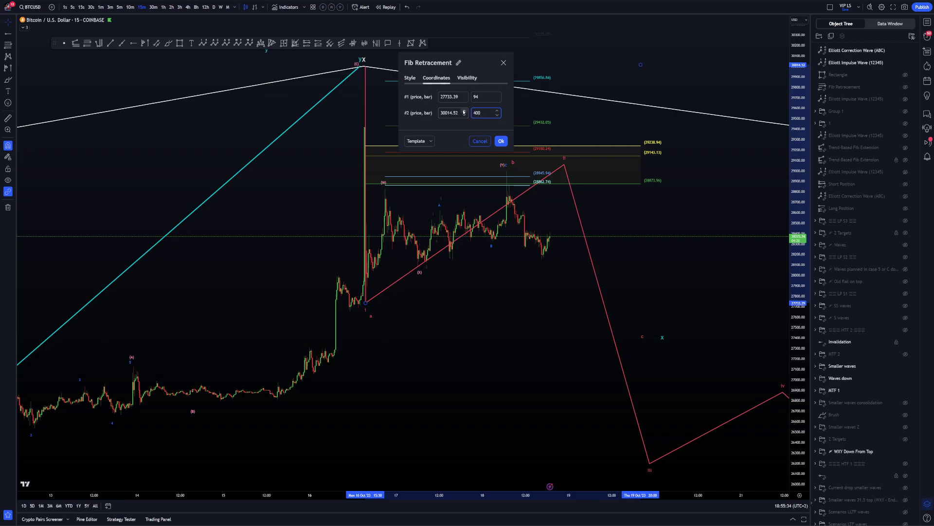
key(Return)
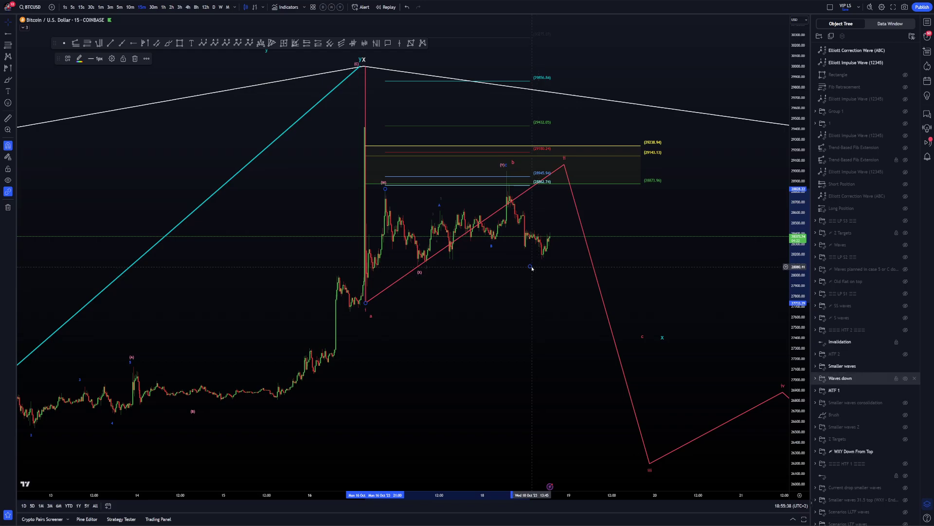
Stretch the fib extension's third point out to 19 October and return the red wave's upper point to the 18 October high.
drag(530, 267, 622, 257)
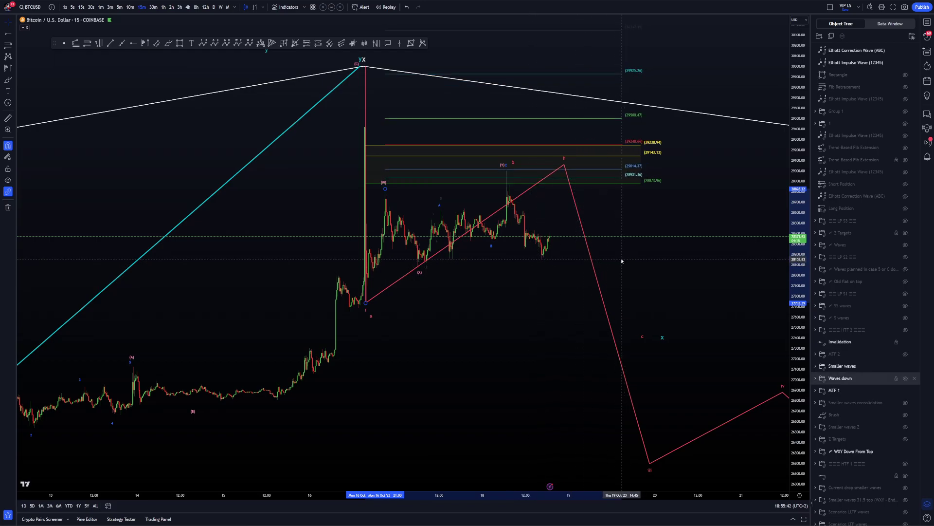
drag(565, 166, 503, 173)
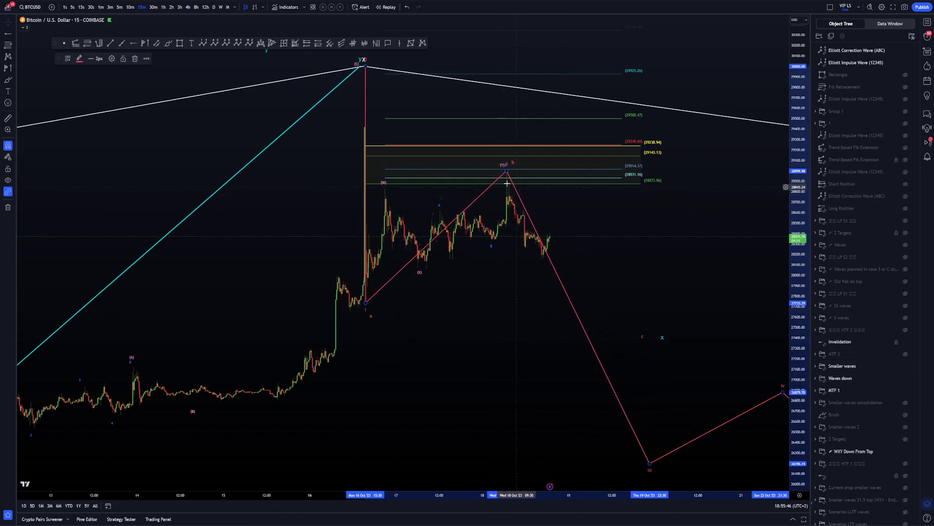
Circle the 18 October high with the brush, start and dismiss a price measurement beside it, and undo the circle.
click(157, 43)
drag(511, 182, 504, 167)
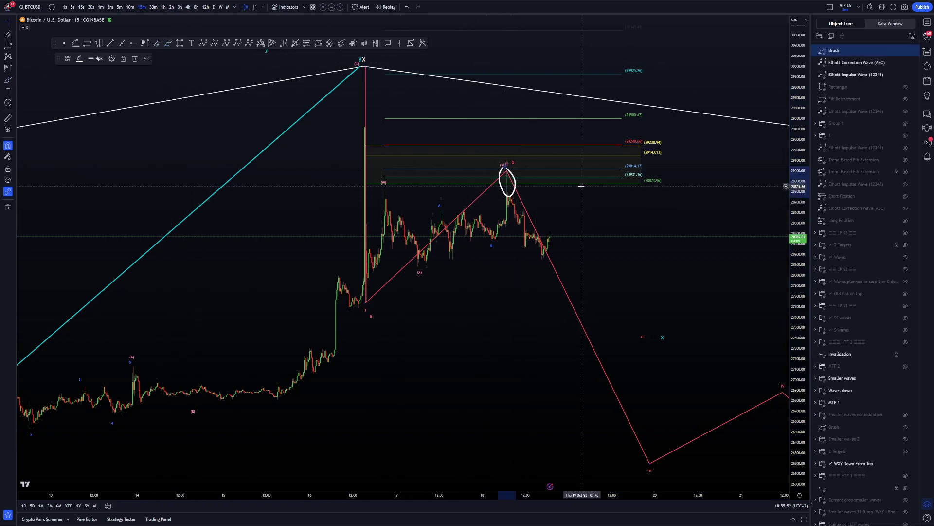
shift+click(552, 185)
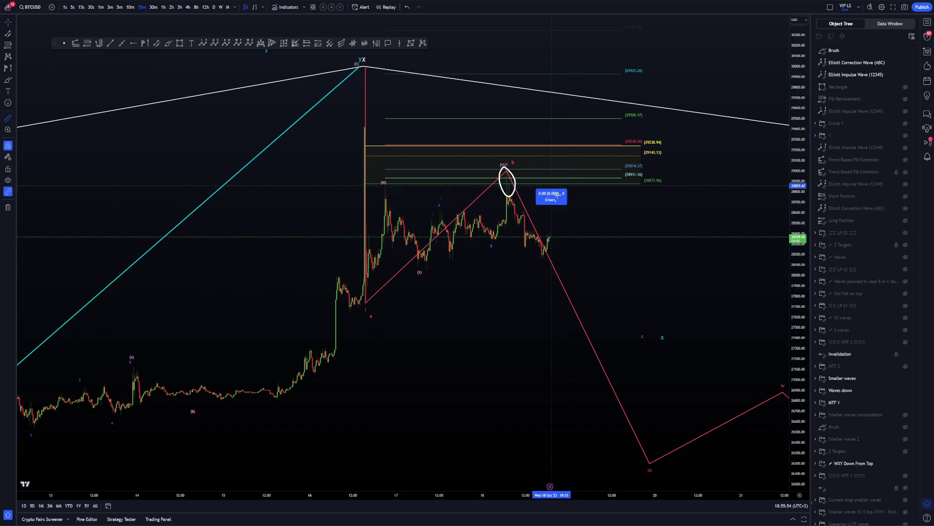
click(626, 228)
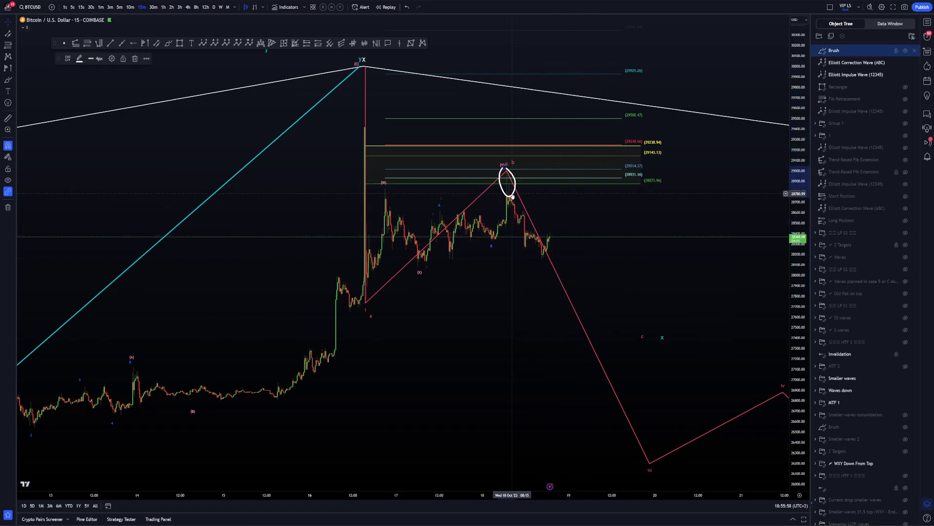
key(ctrl+z)
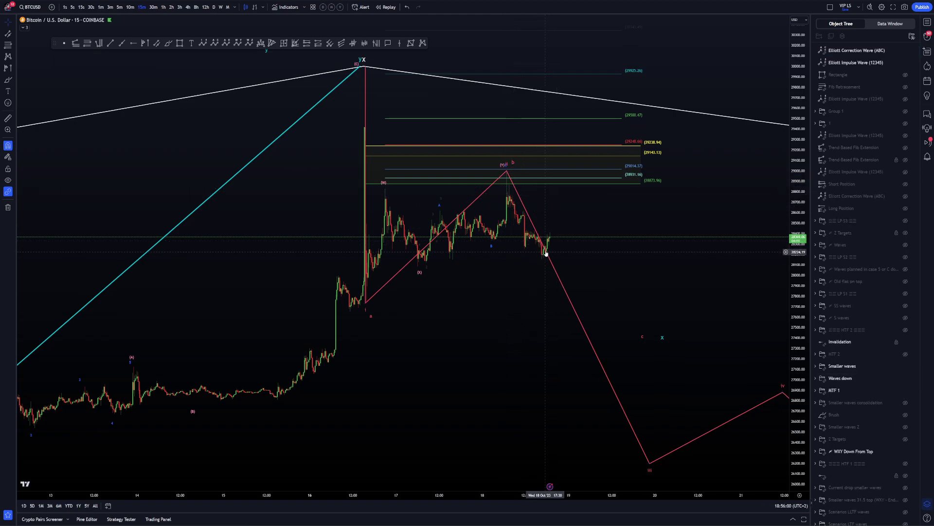
Move the red impulse wave's ii point to about 29,143 on 19 October and bring the ABC wave's b label beside it.
drag(524, 187, 524, 187)
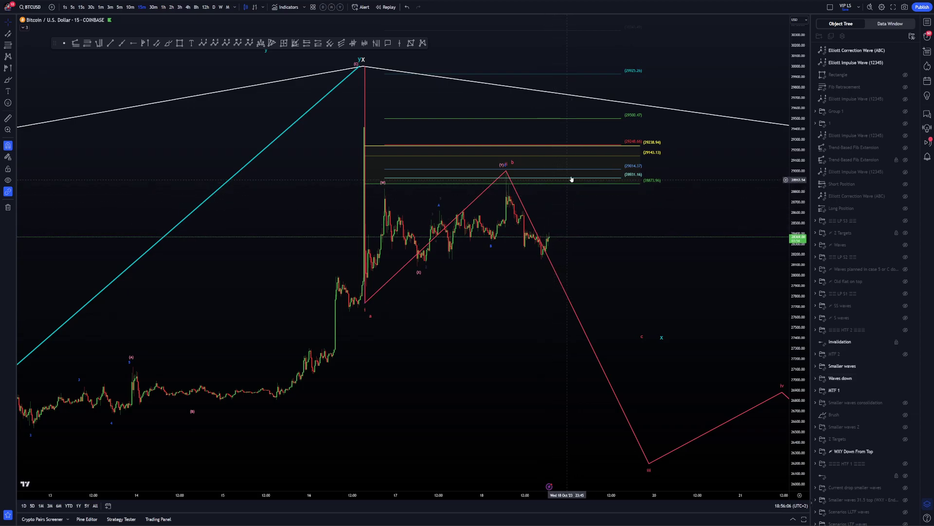
click(502, 175)
drag(501, 176, 568, 156)
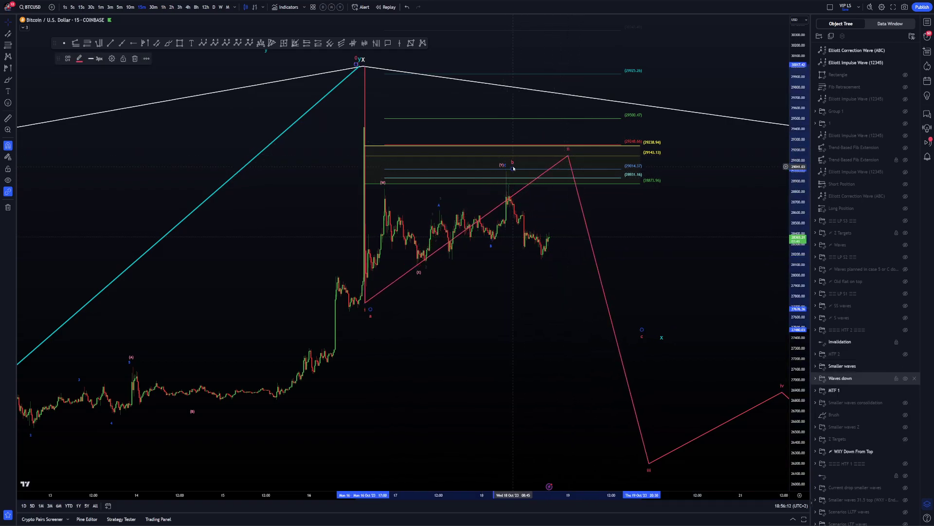
click(625, 195)
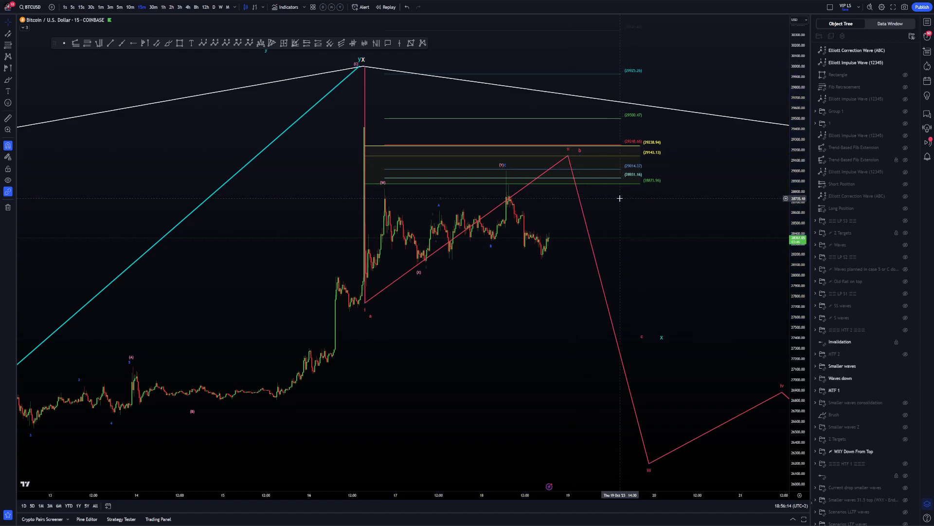
Look over the MOONCHARTS video list on YouTube and return to the TradingView wave chart.
drag(657, 202, 644, 207)
drag(668, 64, 671, 60)
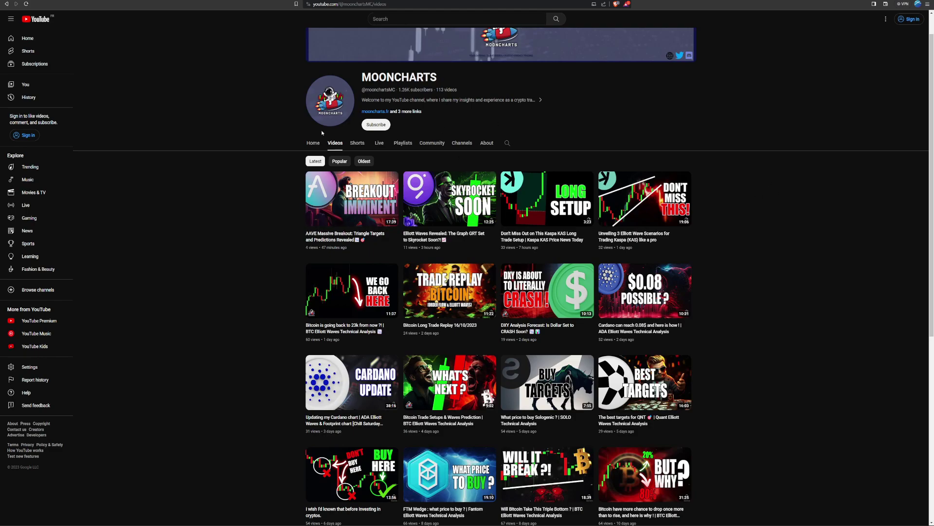
mouse_move(312, 321)
click(897, 1)
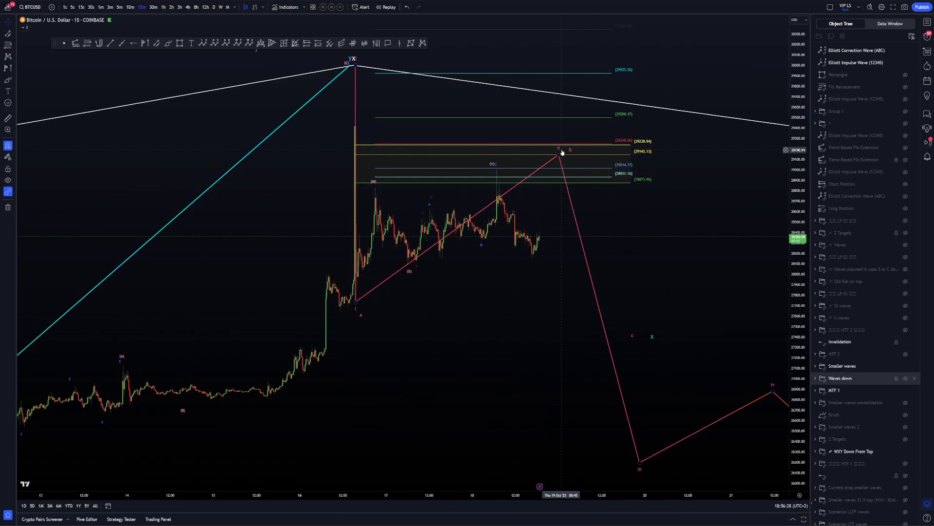
Separate the red wave ii point from the b label and draw an Elliott Triple Combo Wave from the 16 October low to a projected 19 October top.
mouse_move(562, 152)
mouse_down()
mouse_move(579, 157)
mouse_move(572, 150)
mouse_up()
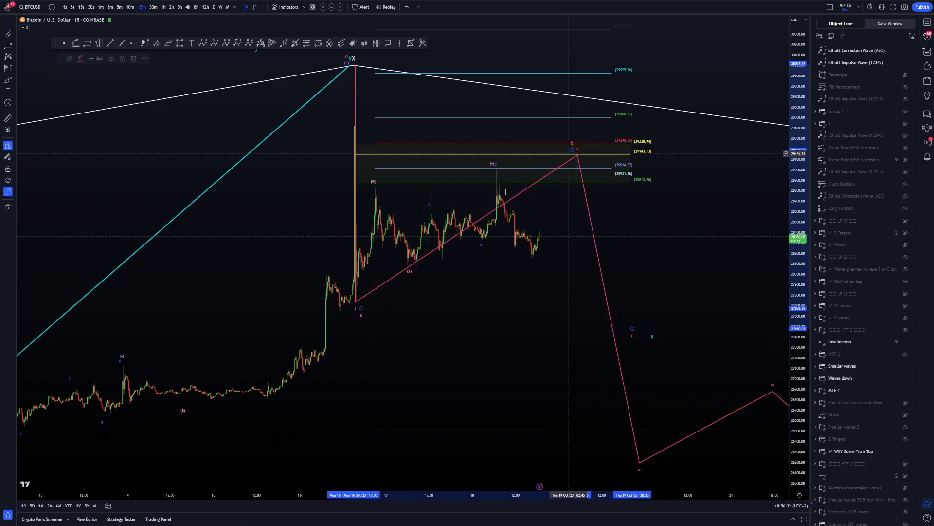
click(487, 249)
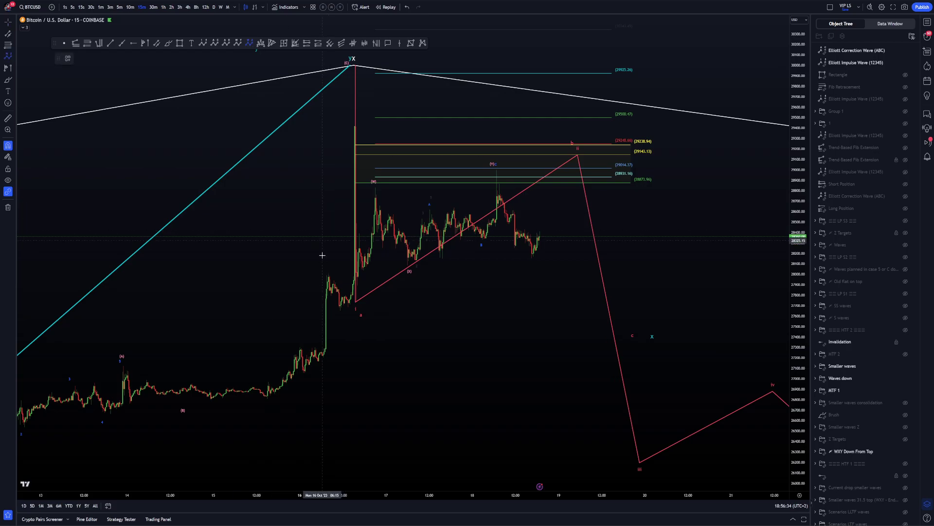
click(355, 305)
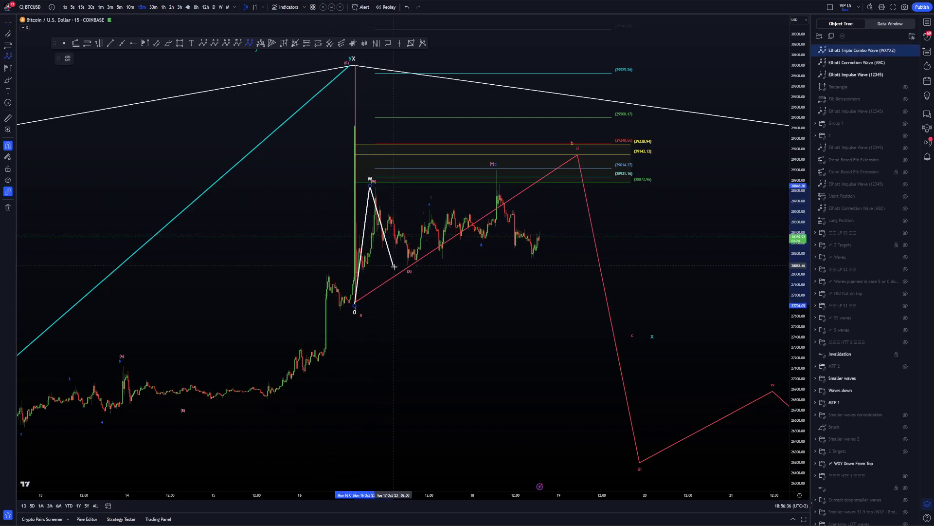
click(489, 168)
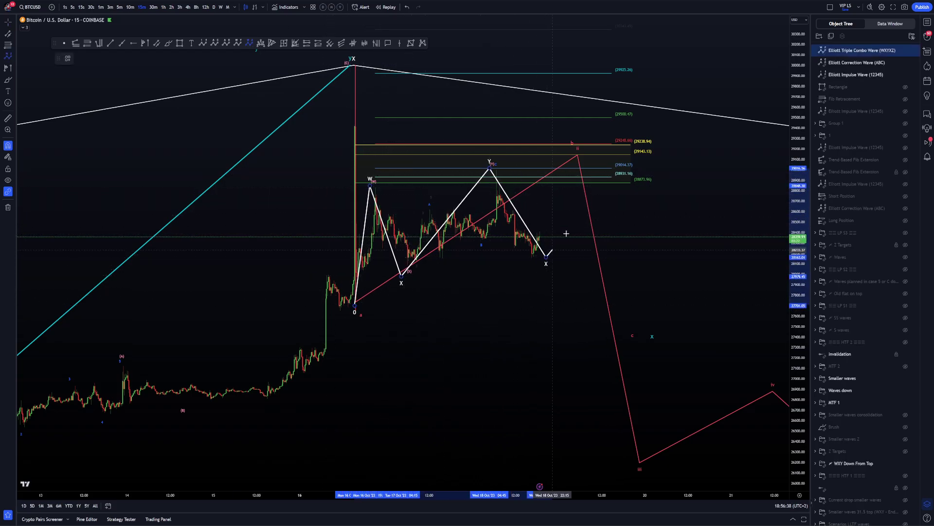
click(572, 148)
Restyle the triple combo wave with pink bracketed labels and no connecting lines, and separate its Z label from the b label.
right_click(574, 151)
mouse_move(586, 155)
click(657, 194)
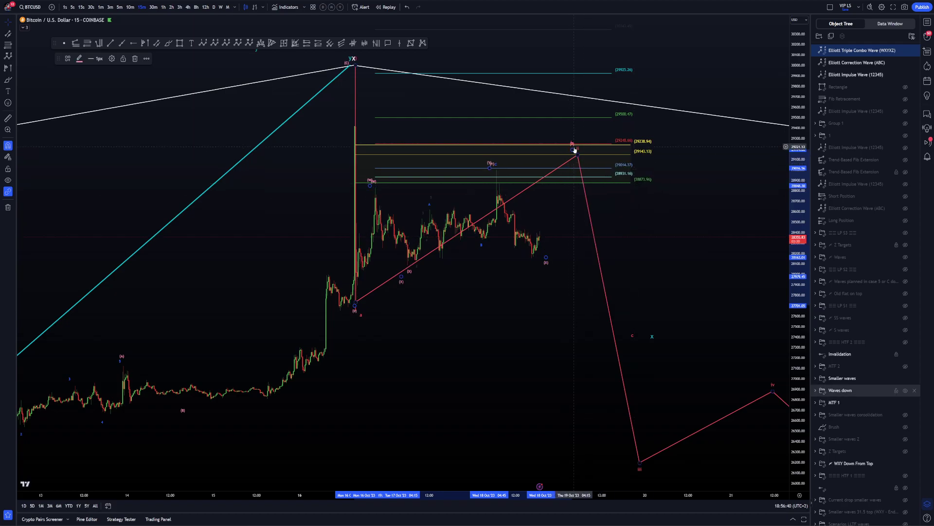
click(571, 151)
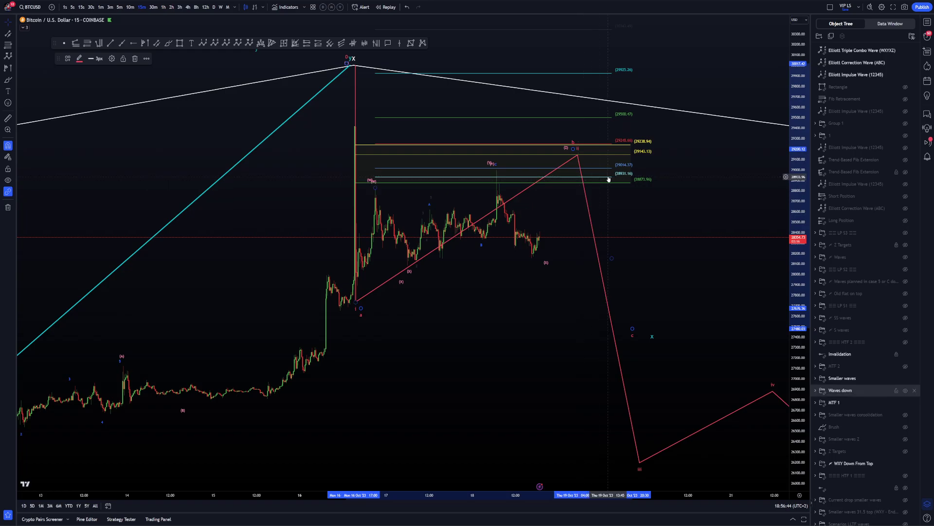
click(368, 290)
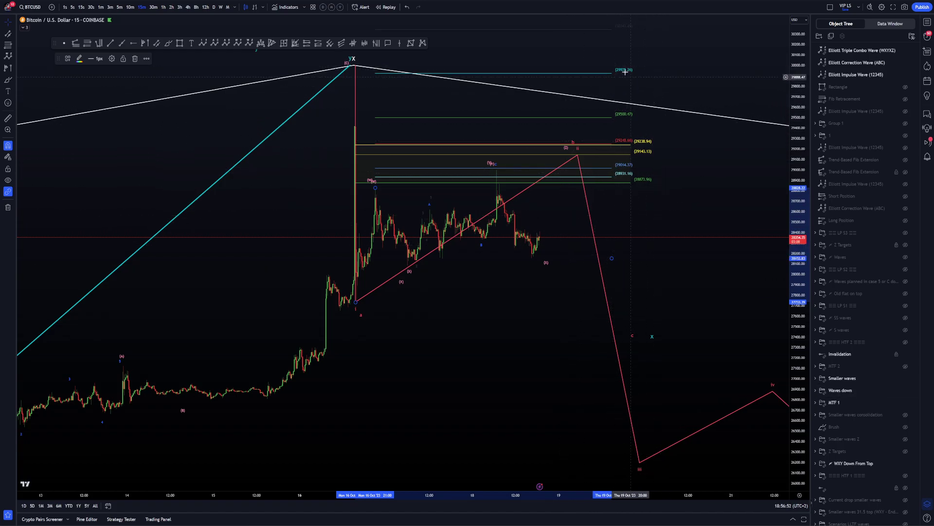
Brush one arc beside the 29,143–29,238 zone and another beside the 28,931–29,014 zone, and undo both strokes.
click(169, 43)
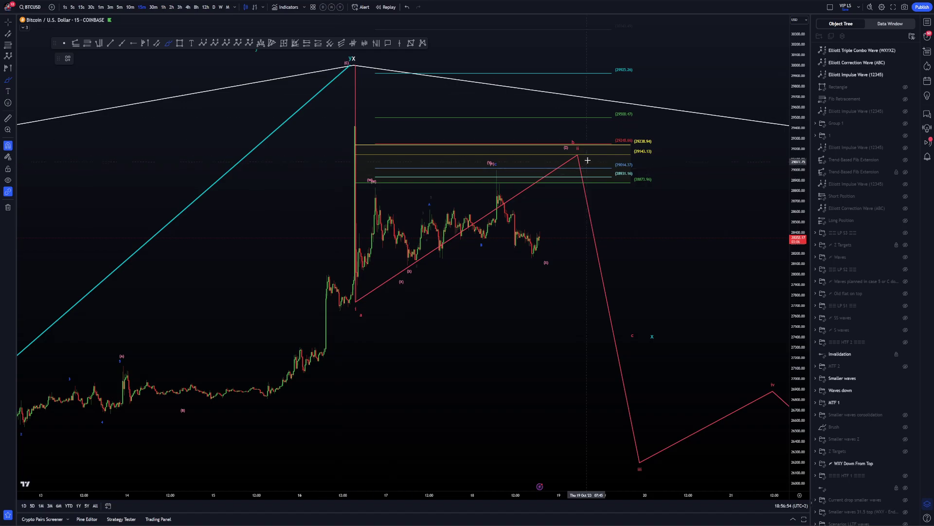
drag(581, 140, 585, 155)
click(586, 166)
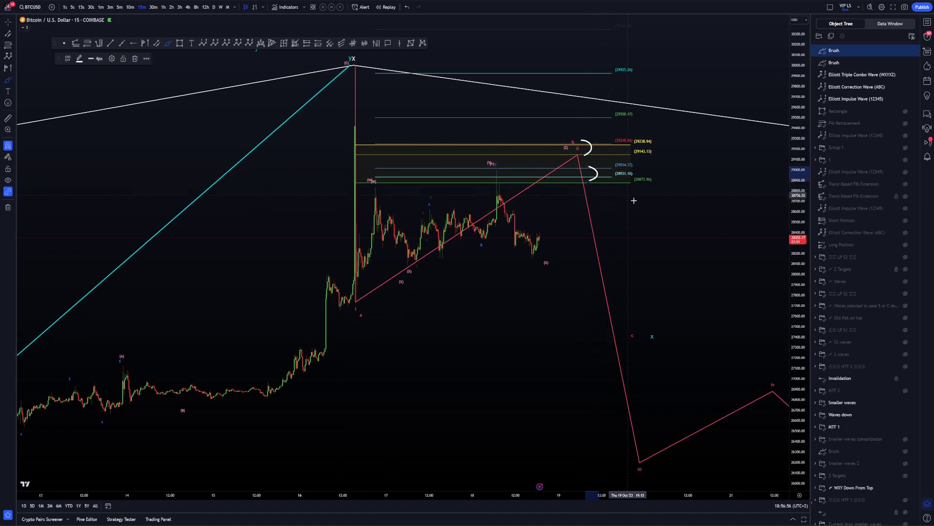
key(ctrl+z)
key(ctrl+z)
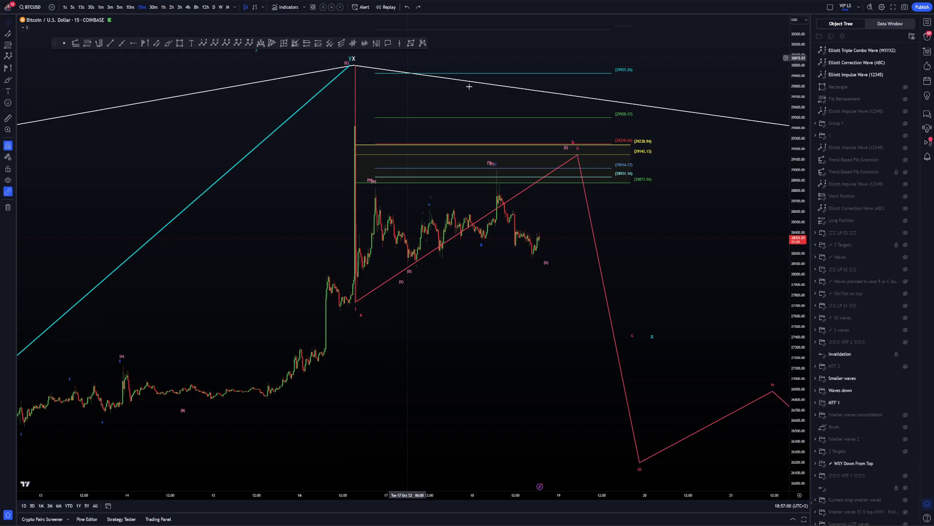
Raise the red wave ii point and the projected Z and b labels into the upper 29,143–29,238 fib zone.
drag(578, 155, 560, 147)
click(573, 151)
click(572, 131)
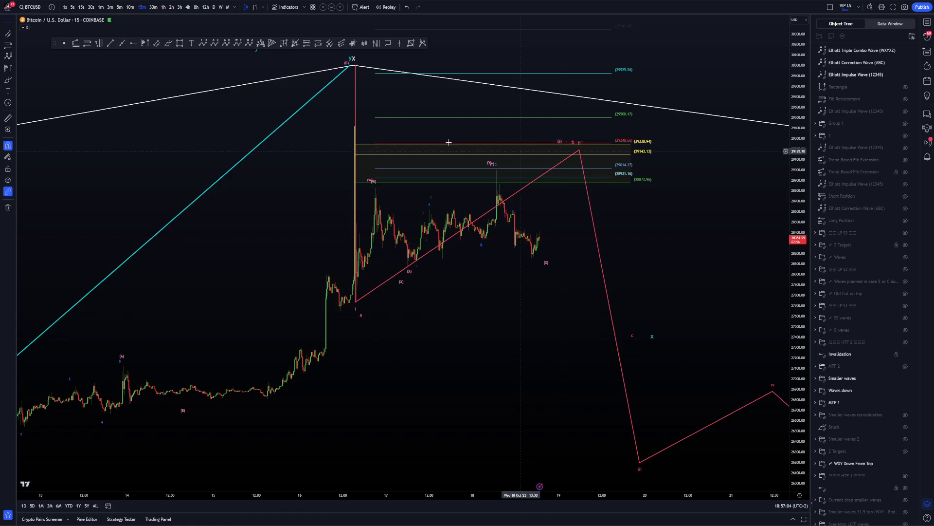
Check the short position and entry boxes on the Bybit BTCUSD.P trading chart and return to the Coinbase wave chart.
key(ctrl+Tab)
drag(652, 185, 663, 225)
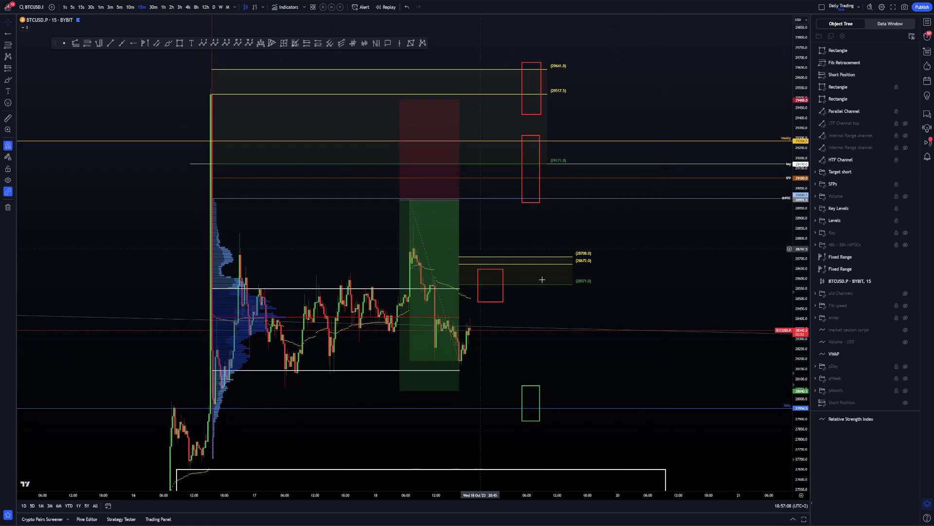
key(ctrl+Tab)
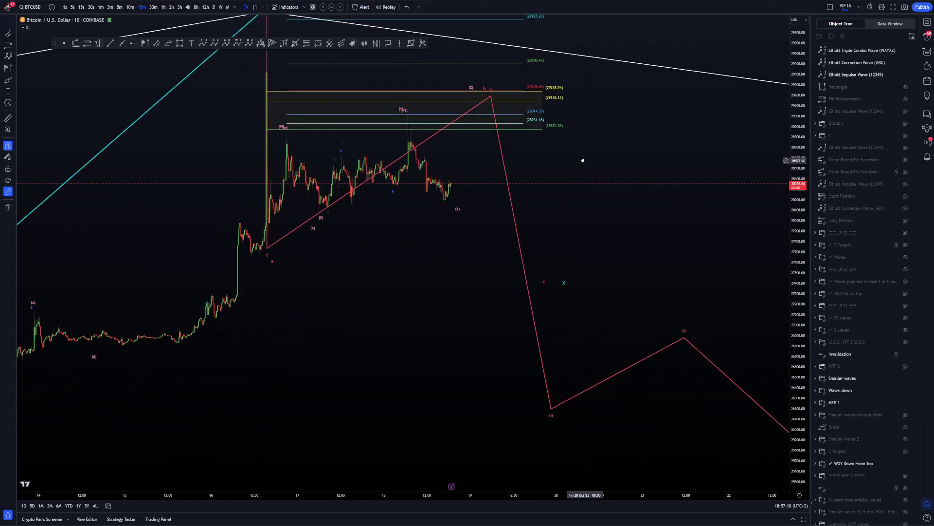
Return the red impulse wave's ii point to the 18 October high.
click(591, 127)
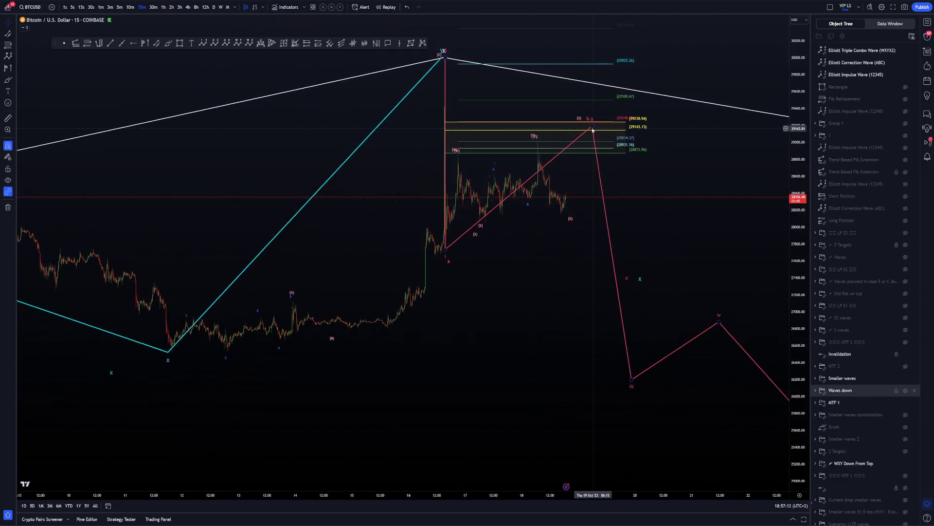
drag(592, 127, 538, 142)
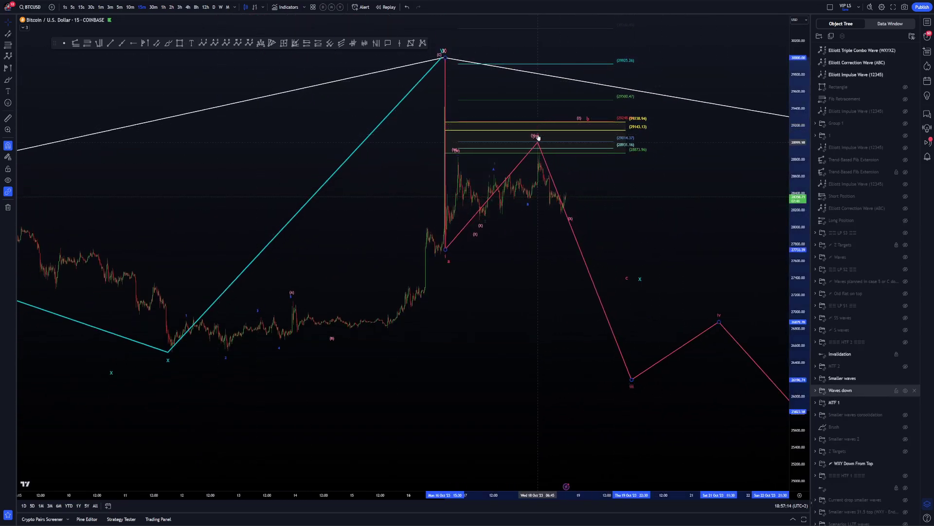
click(566, 195)
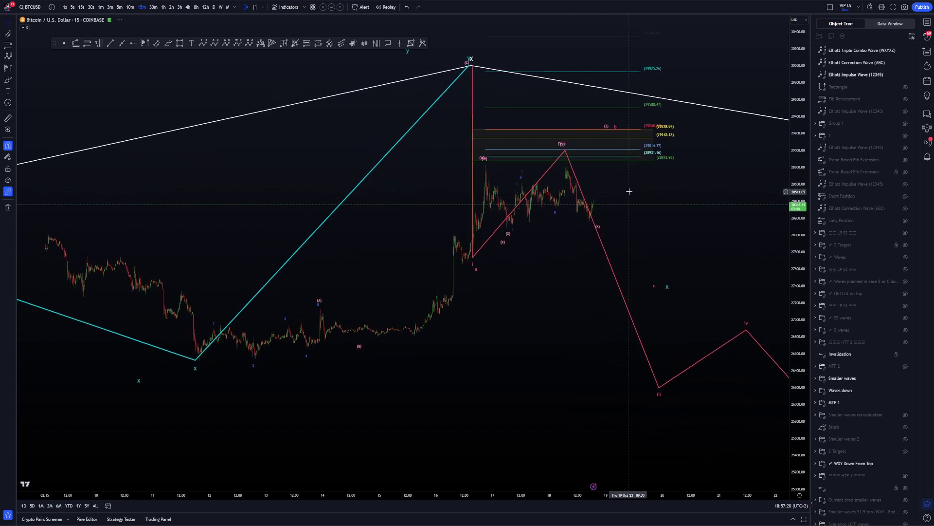
Compare the short setup on the Daily Trading layout once more and go back to the VIP LS wave layout.
click(395, 1)
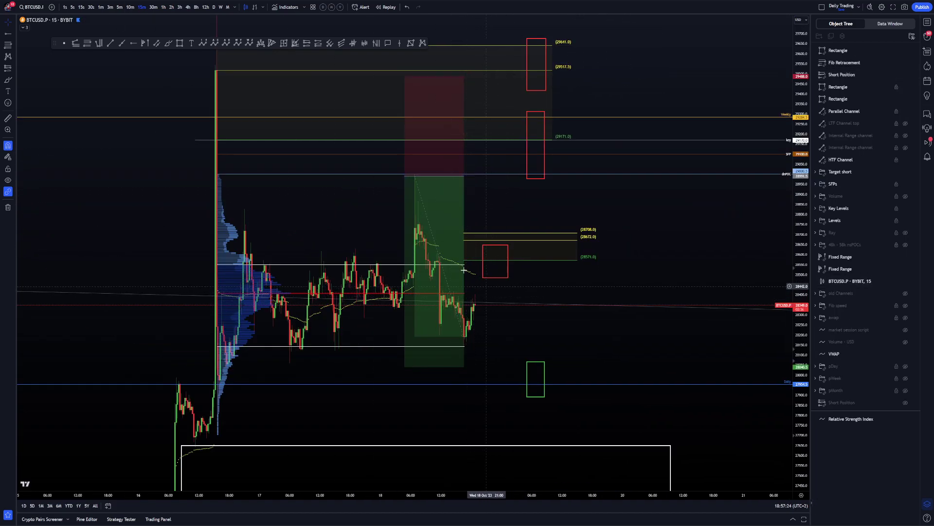
key(ctrl+Tab)
key(ctrl+Tab)
key(ctrl+Tab)
Draw a Trend-Based Fib Extension from the 30,000 top to the 27,733.39 low with its third point at 29,002.83, and apply the "2 - W3" template.
right_click(608, 174)
drag(609, 175, 653, 203)
scroll(652, 203, up, 3)
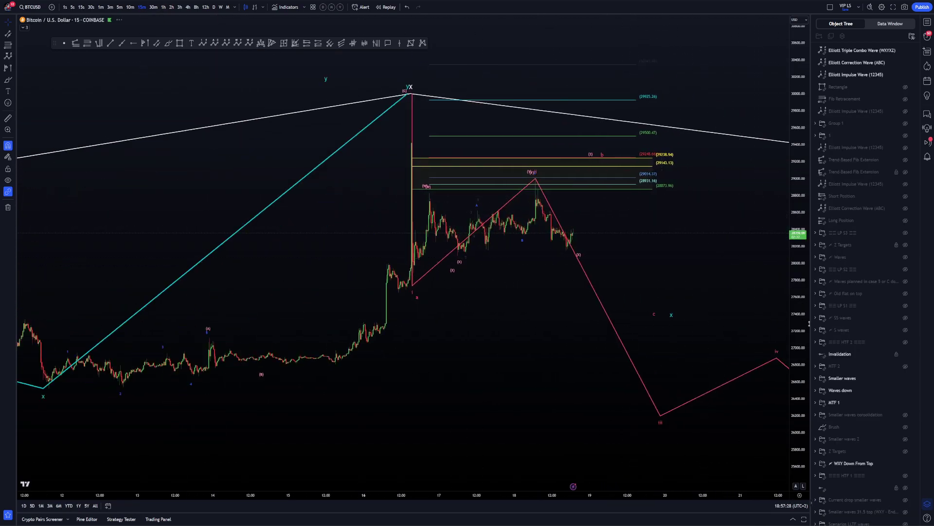
mouse_move(818, 329)
mouse_down()
mouse_move(796, 262)
mouse_move(827, 332)
mouse_up()
drag(798, 305, 797, 191)
scroll(382, 157, up, 3)
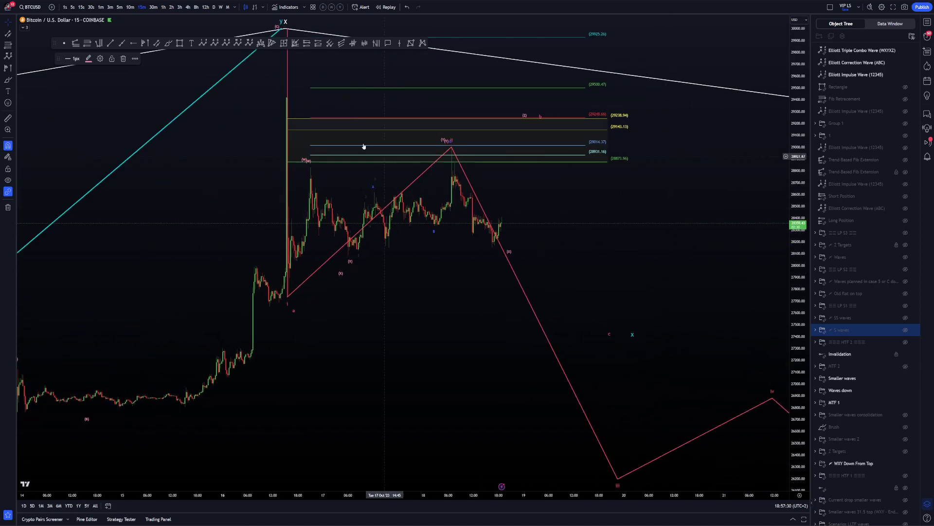
drag(530, 198, 521, 227)
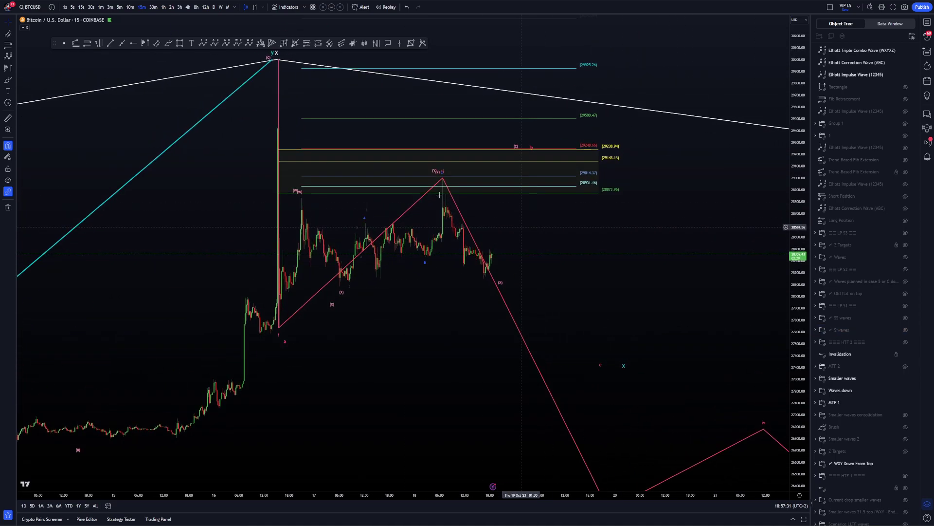
click(277, 54)
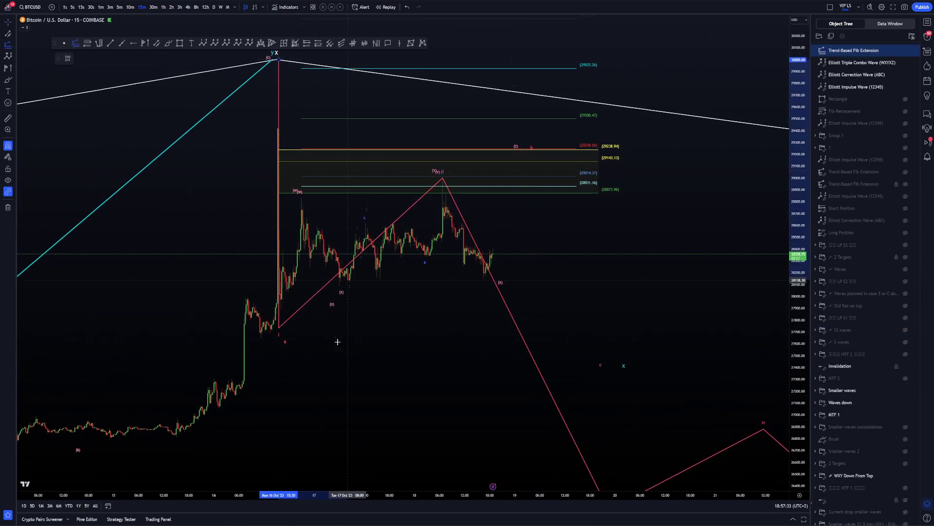
click(278, 332)
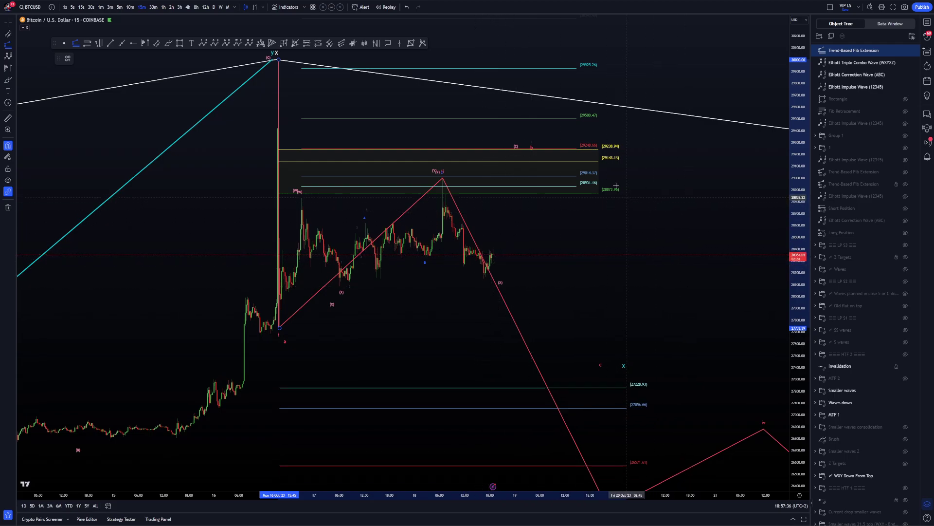
click(726, 178)
right_click(726, 177)
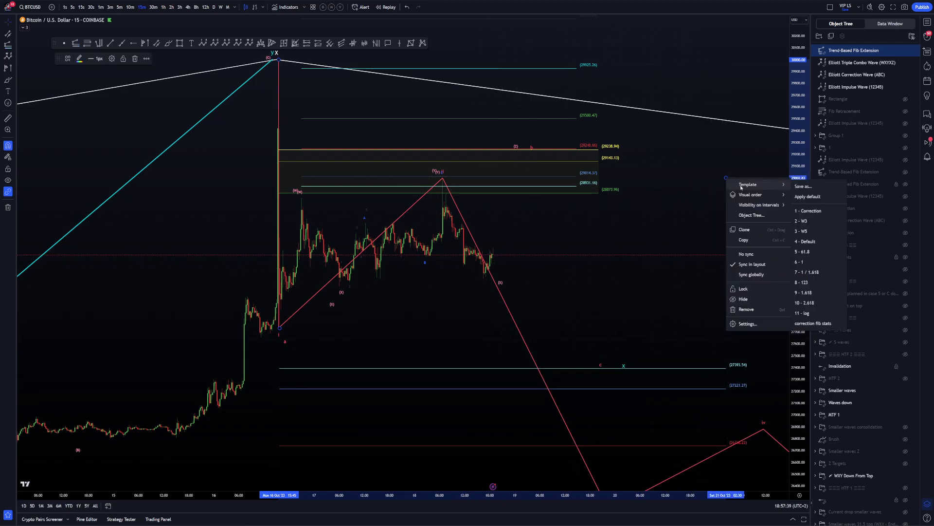
click(810, 221)
Lower the red impulse wave's iii point onto the 25,335.45 extension level.
scroll(627, 246, down, 10)
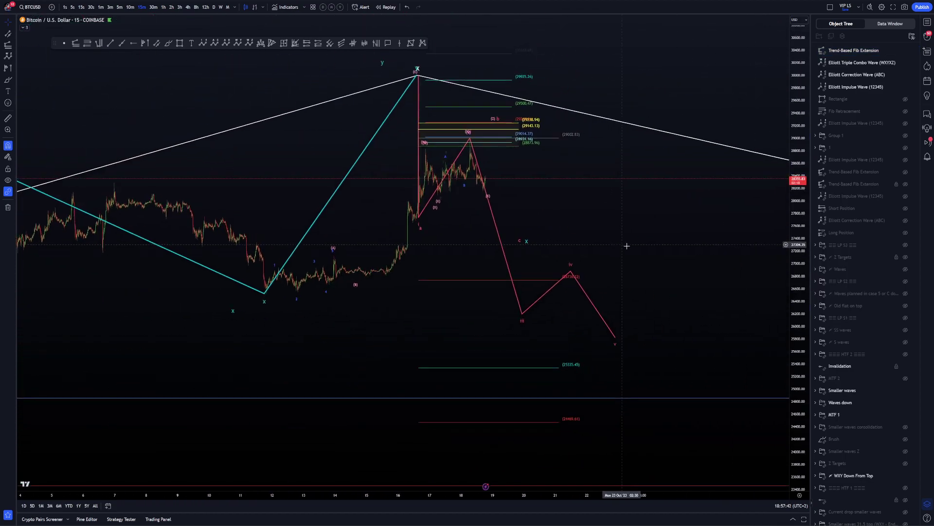
scroll(627, 246, down, 3)
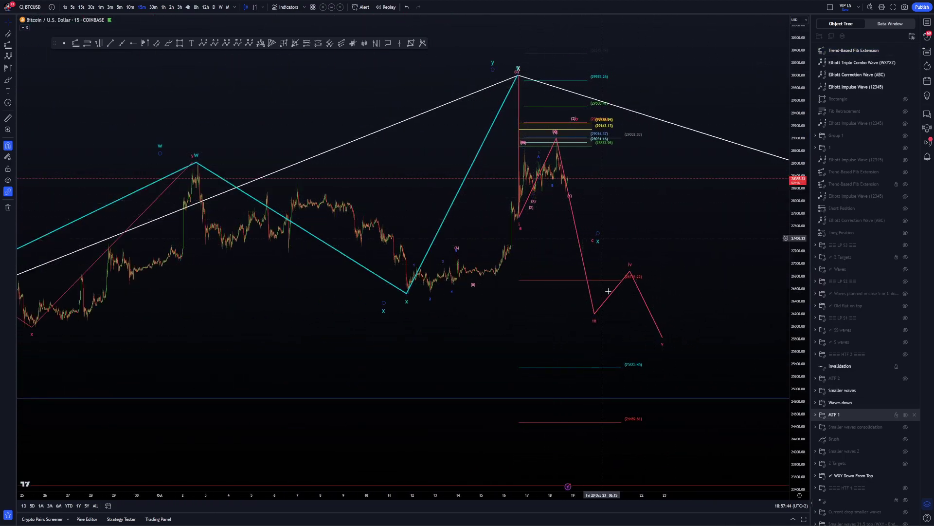
mouse_move(595, 313)
mouse_down()
mouse_move(617, 344)
mouse_move(613, 366)
mouse_up()
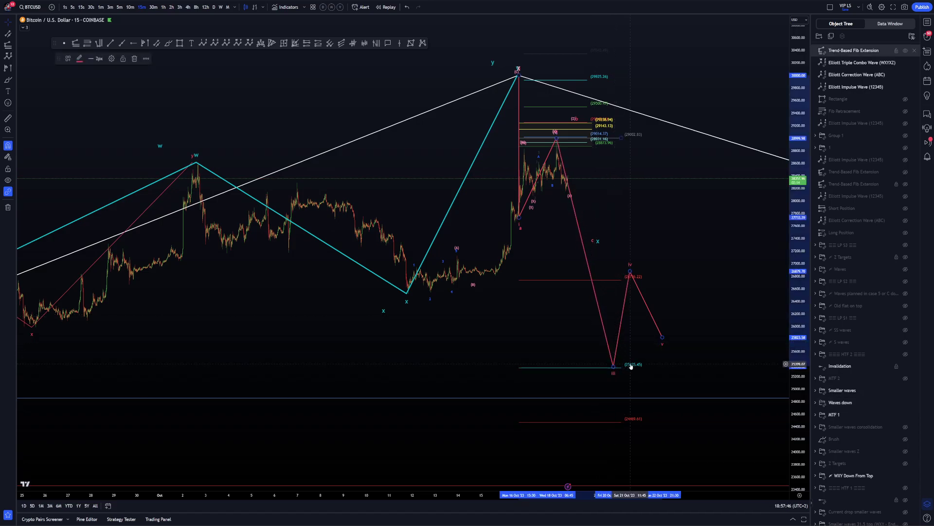
Lengthen the new fib extension's levels by setting its third coordinate to a later bar.
click(631, 367)
click(112, 59)
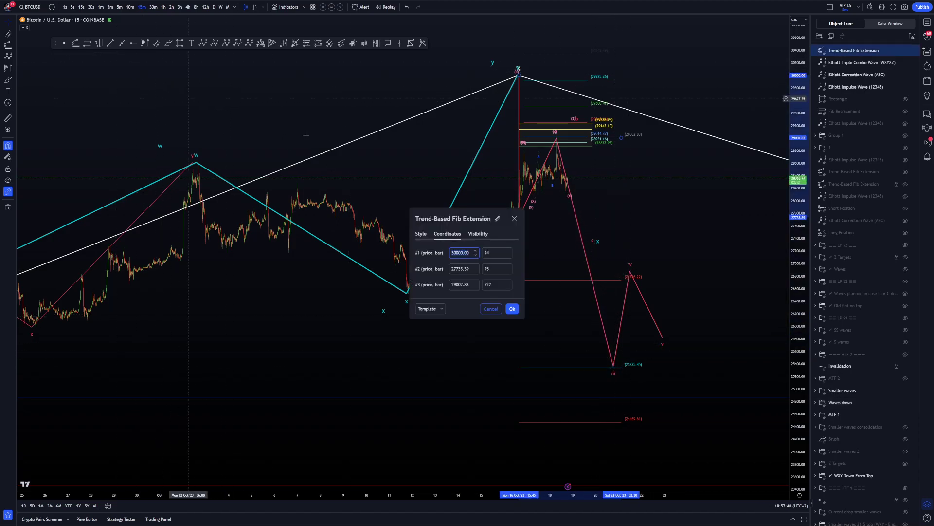
text(600)
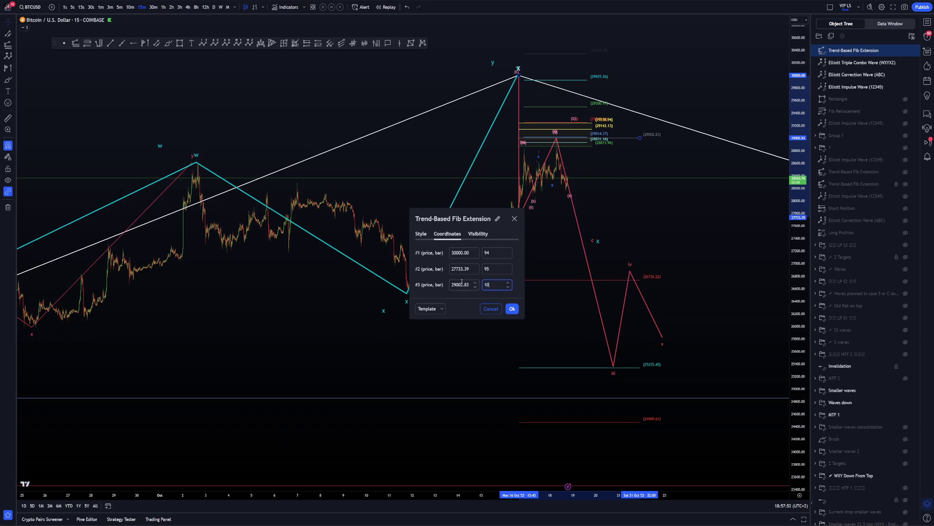
click(512, 309)
Place red wave iii on 21 October near 25,335, wave iv on 23 October at the 26,736 level and wave v near 25,335.
drag(614, 366, 563, 342)
drag(570, 244, 624, 251)
drag(602, 310, 663, 343)
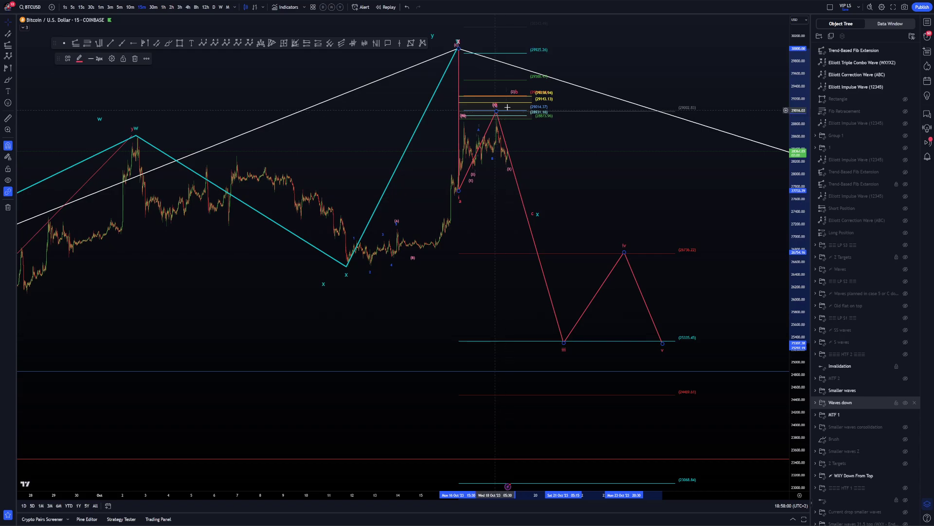
drag(561, 146, 615, 164)
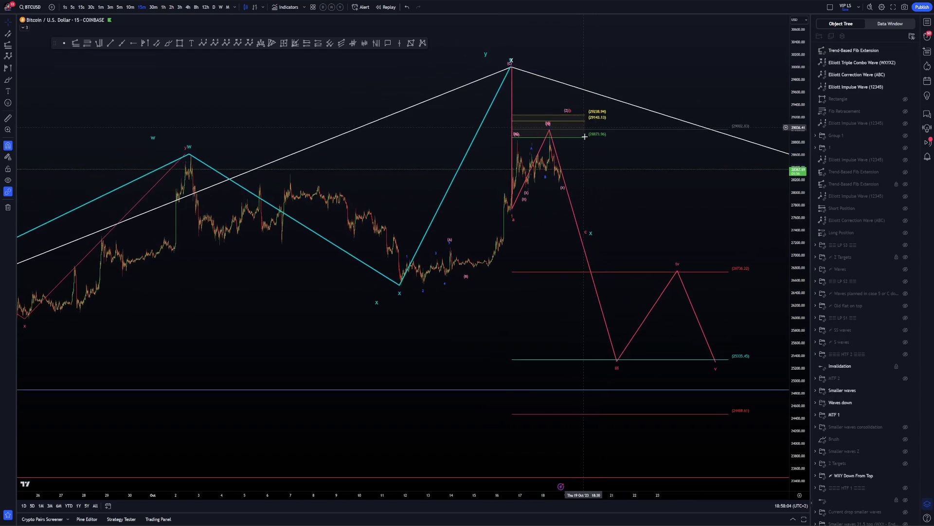
Lower the red impulse wave's v point onto the red extension level near 24,469.
drag(686, 199, 660, 172)
scroll(626, 200, up, 2)
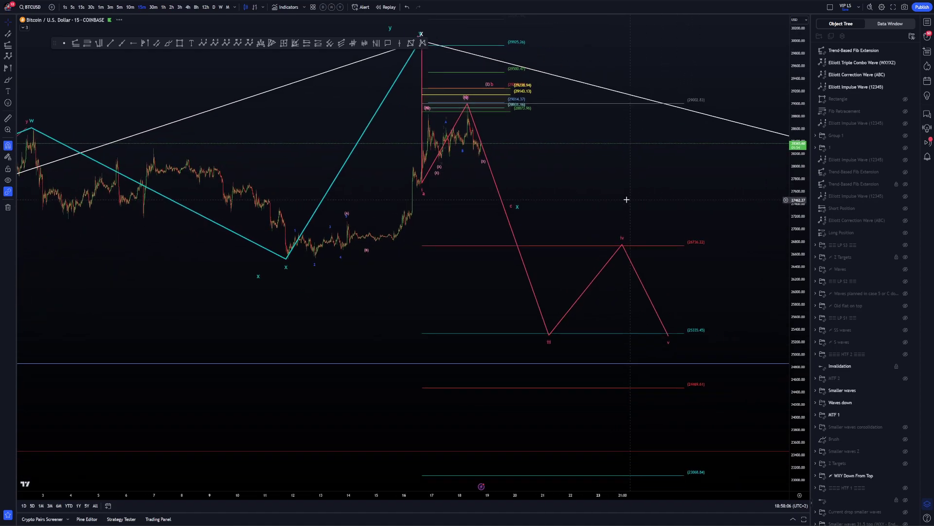
click(662, 319)
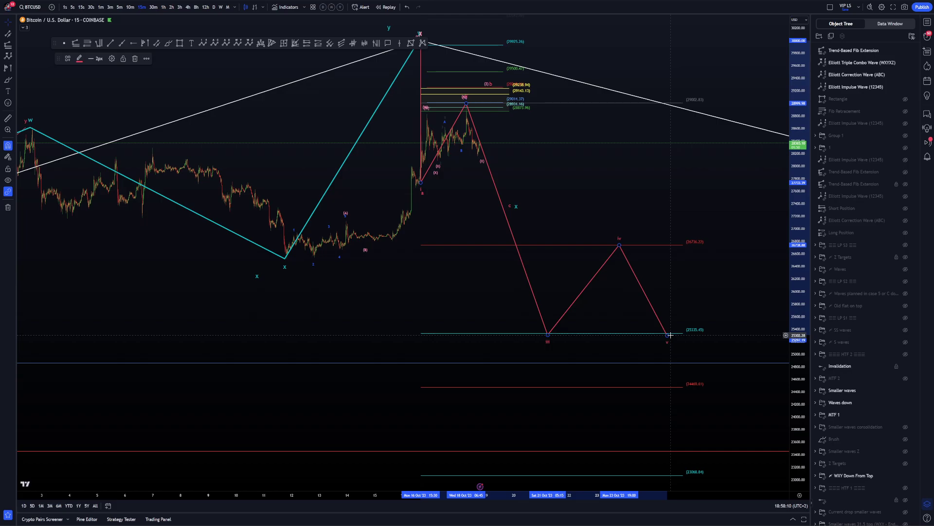
drag(670, 335, 675, 387)
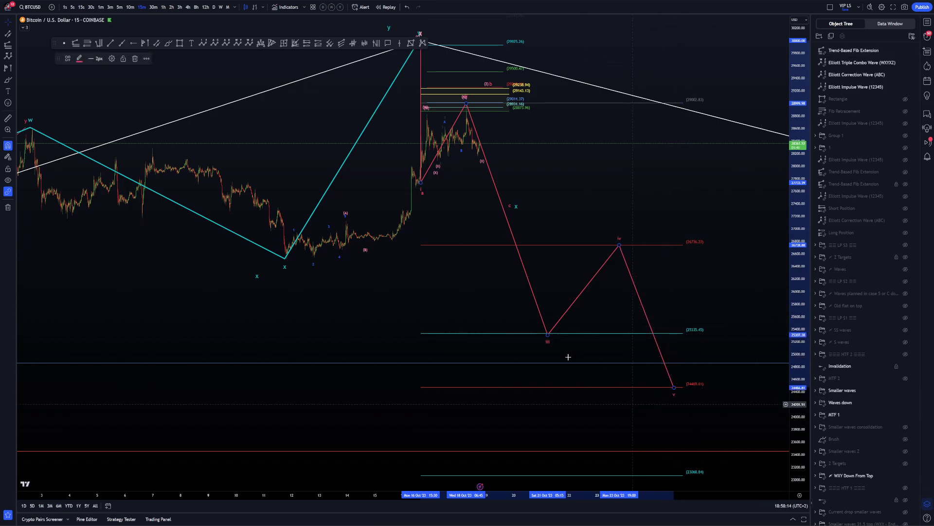
Try red wave iii at about 22,212 and place it back at about 25,500, just above the 25,335.45 level.
drag(701, 300, 632, 294)
scroll(657, 293, down, 4)
drag(797, 271, 774, 316)
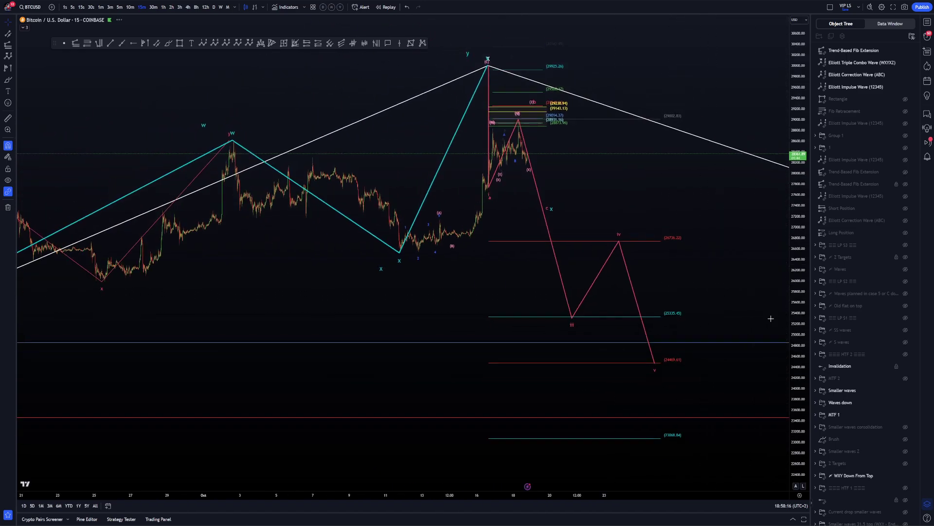
drag(629, 228, 523, 148)
drag(701, 223, 628, 171)
scroll(728, 240, down, 2)
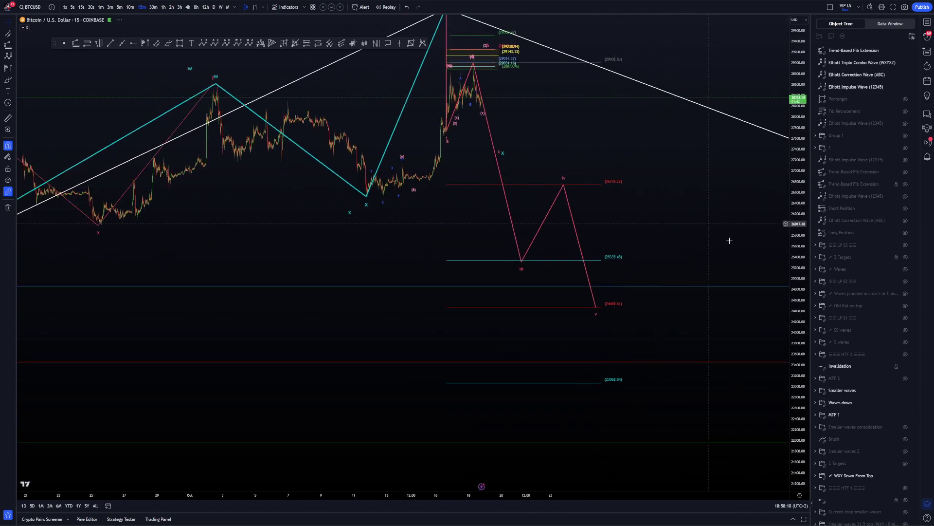
drag(796, 200, 793, 280)
drag(665, 243, 703, 202)
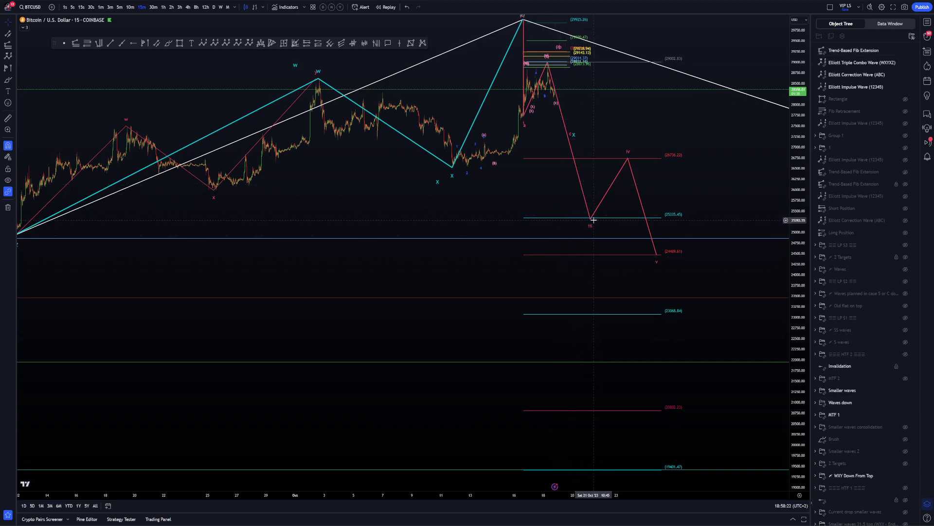
drag(594, 220, 602, 349)
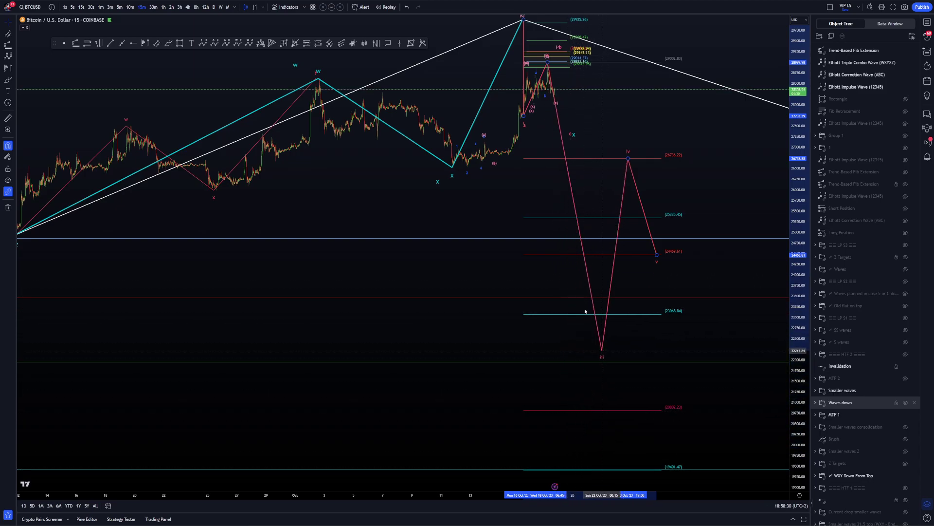
drag(585, 311, 581, 212)
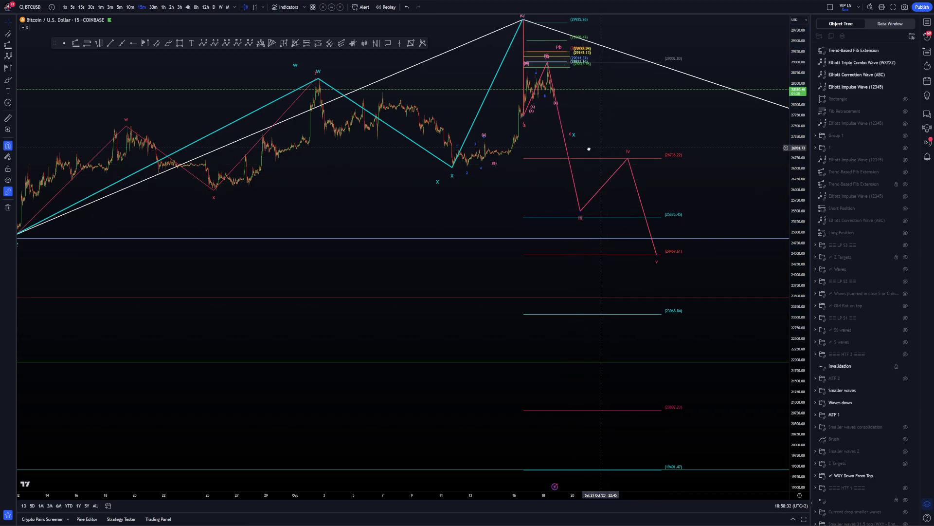
drag(600, 148, 618, 106)
drag(599, 170, 607, 280)
key(ctrl+z)
Raise the red ABC correction's c point slightly to about 27,600 on 19 October.
right_click(704, 126)
drag(693, 103, 752, 227)
scroll(751, 227, up, 4)
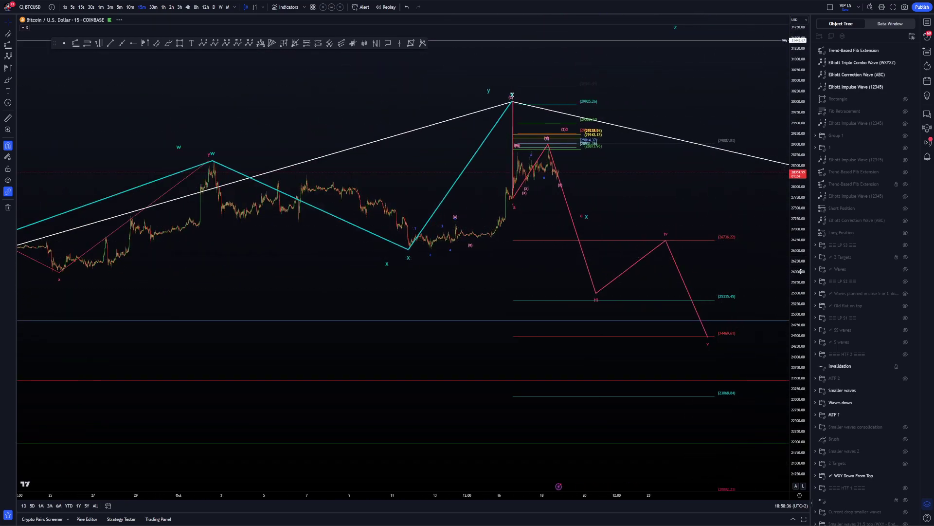
drag(799, 486, 799, 425)
scroll(611, 184, up, 4)
drag(612, 184, 692, 212)
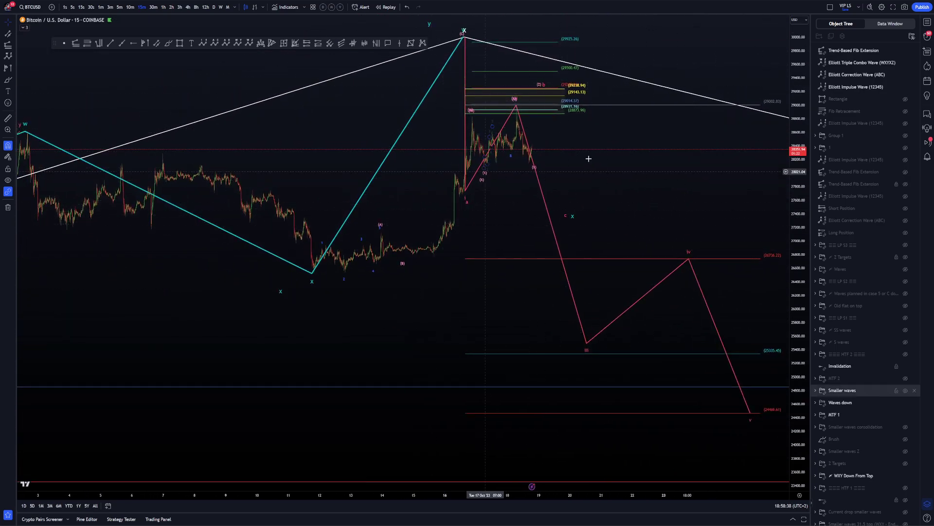
drag(622, 172, 639, 171)
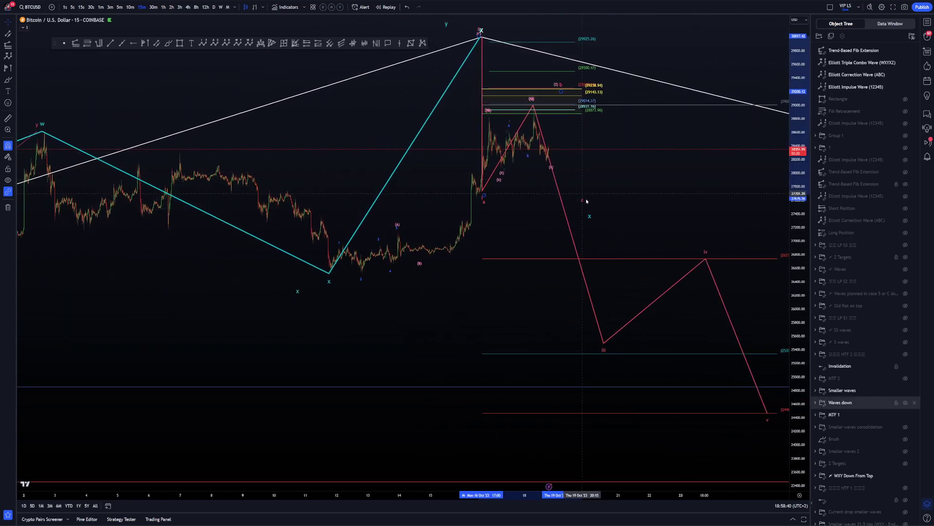
scroll(584, 210, right, 5)
Compare the short position, fib zones and entry boxes on the Daily Trading chart with the VIP LS chart's projected waves.
key(ctrl+Tab)
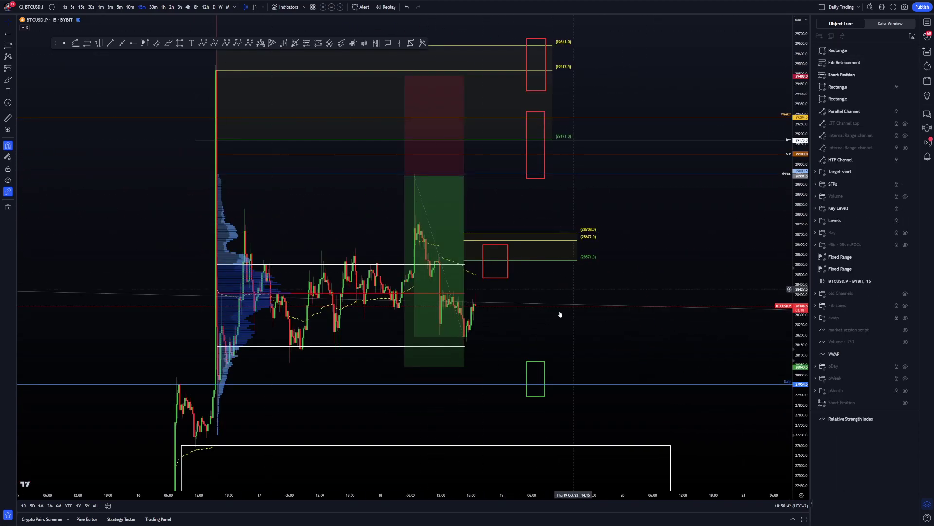
drag(570, 383, 572, 265)
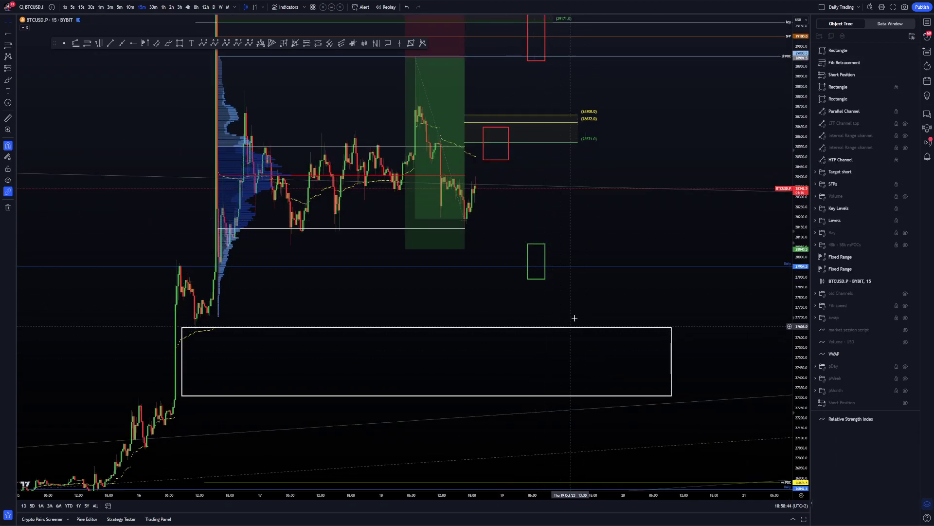
drag(571, 326, 575, 318)
drag(552, 247, 547, 230)
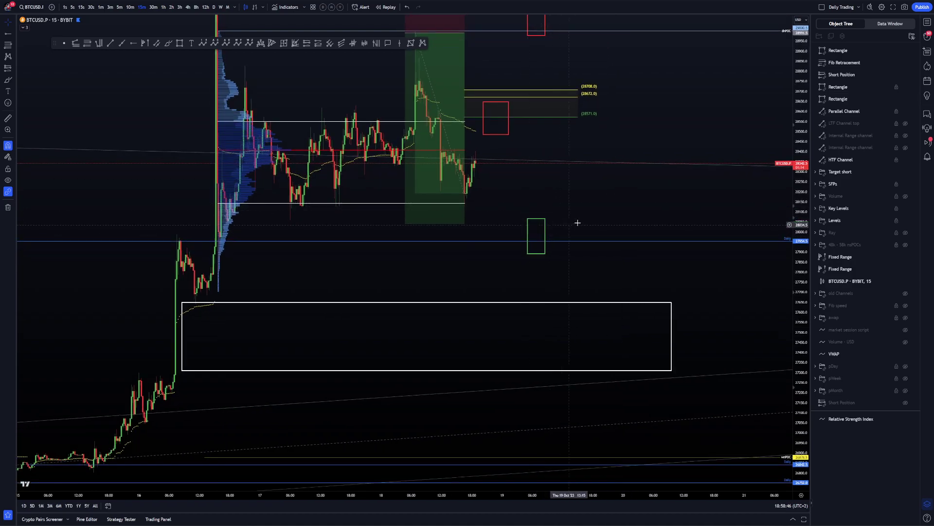
drag(472, 314, 484, 234)
scroll(592, 311, up, 4)
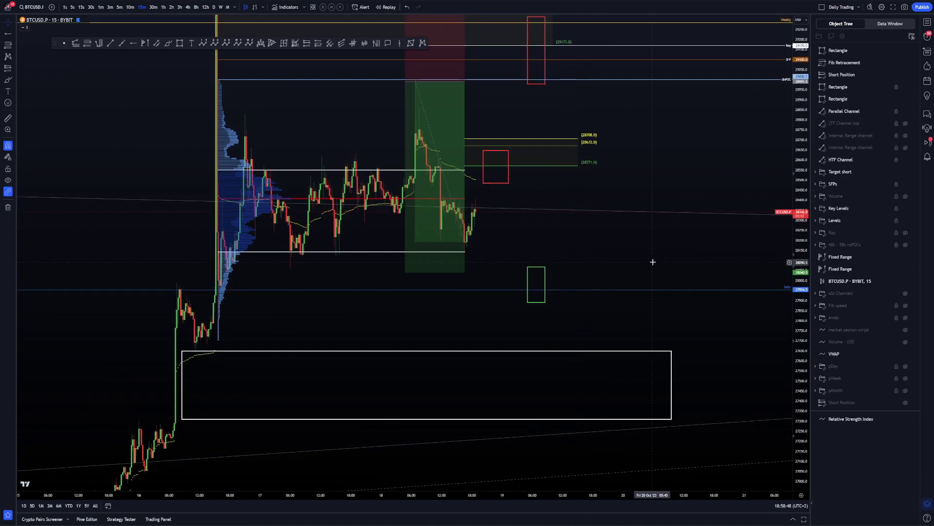
click(172, 0)
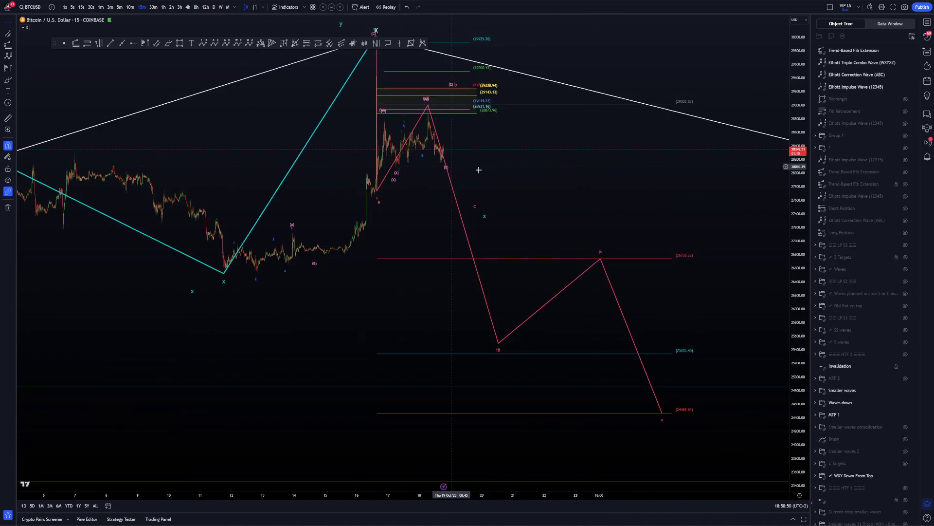
drag(445, 157, 487, 182)
click(132, 0)
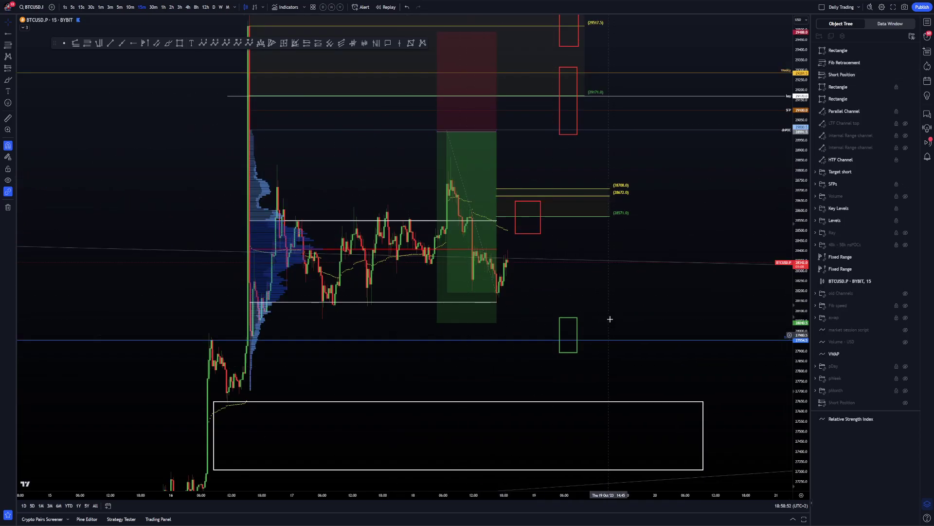
drag(609, 319, 618, 227)
drag(657, 343, 630, 374)
Switch to the MOONCHARTS YouTube channel and view its list of live streams.
key(ctrl+Tab)
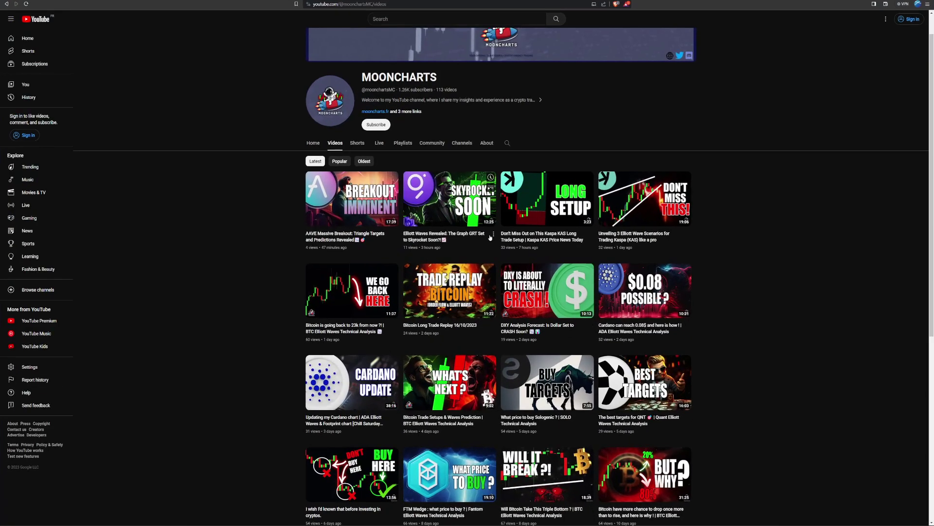
click(379, 143)
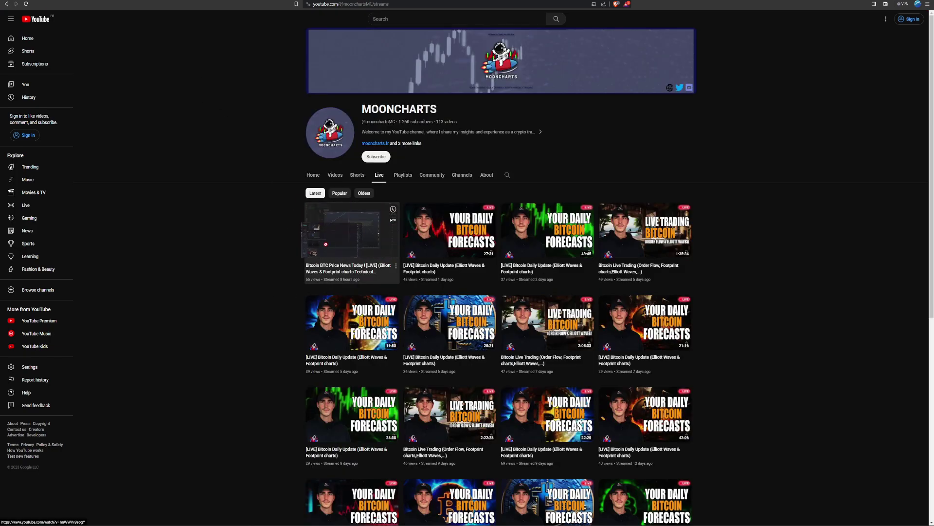
drag(240, 250, 308, 272)
click(278, 265)
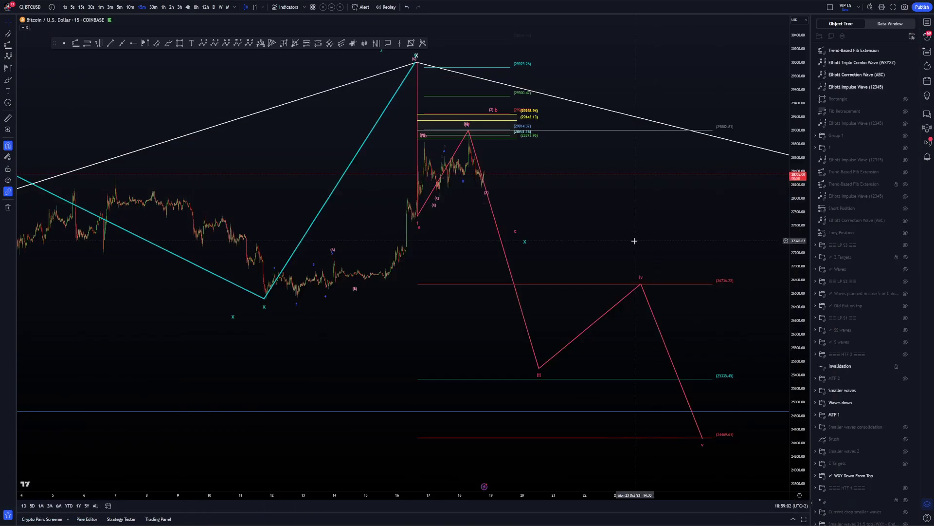
Return to the Daily Trading chart and check the short position's entry, target and stop zones.
drag(629, 209, 628, 209)
key(ctrl+Tab)
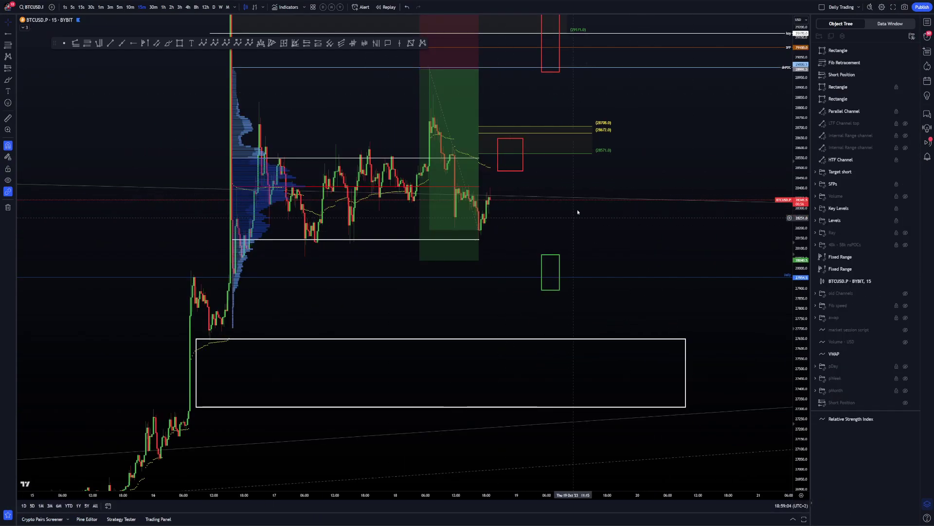
click(419, 94)
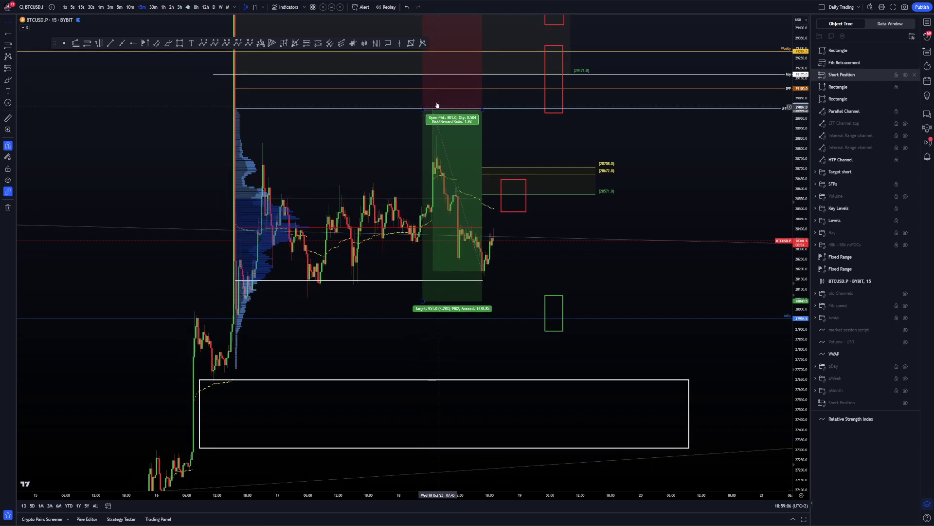
Switch to the MOONCHARTS post on X about the PrimeXBT deposit bonus and read its sign-up steps.
click(517, 142)
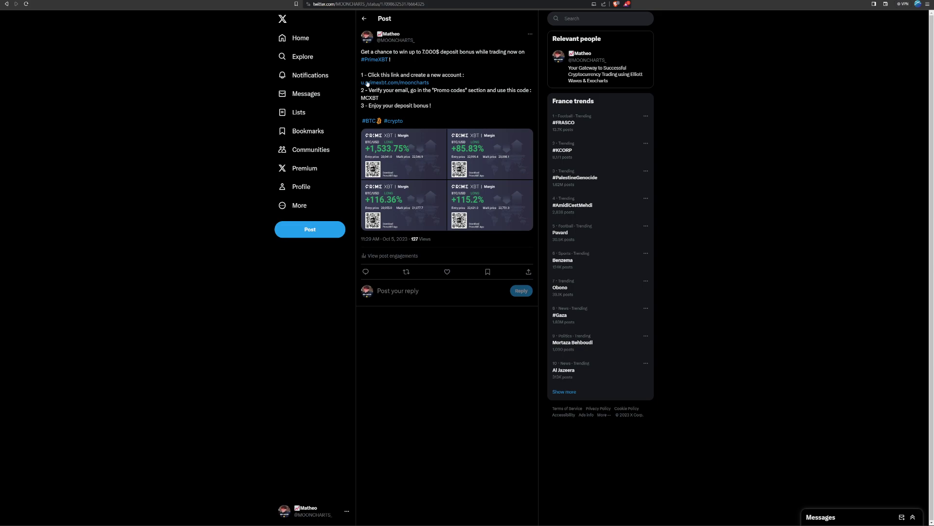
drag(426, 96, 422, 70)
click(421, 73)
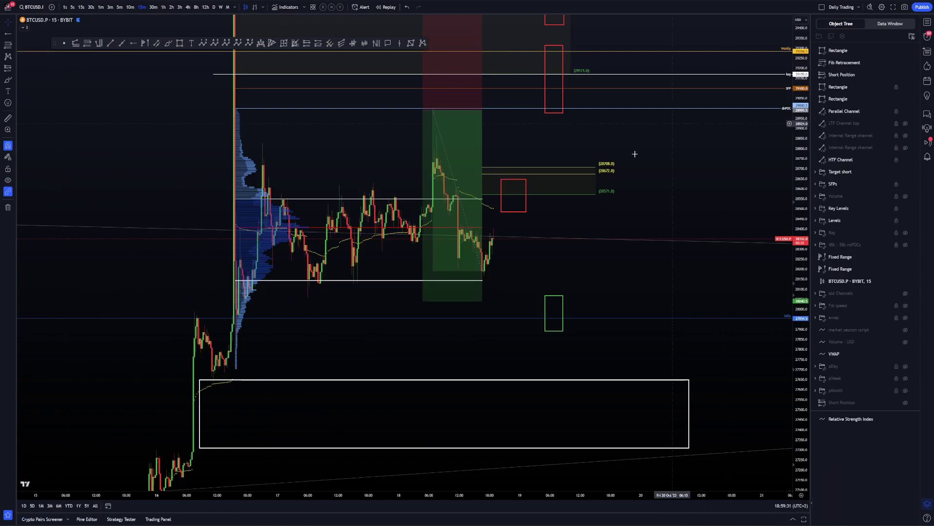
right_click(699, 152)
click(641, 138)
scroll(652, 144, down, 3)
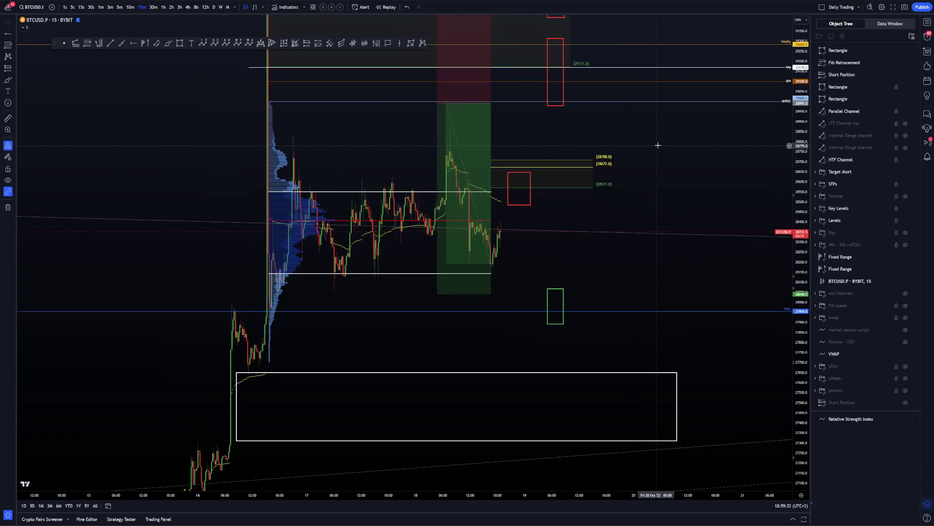
drag(654, 179, 613, 183)
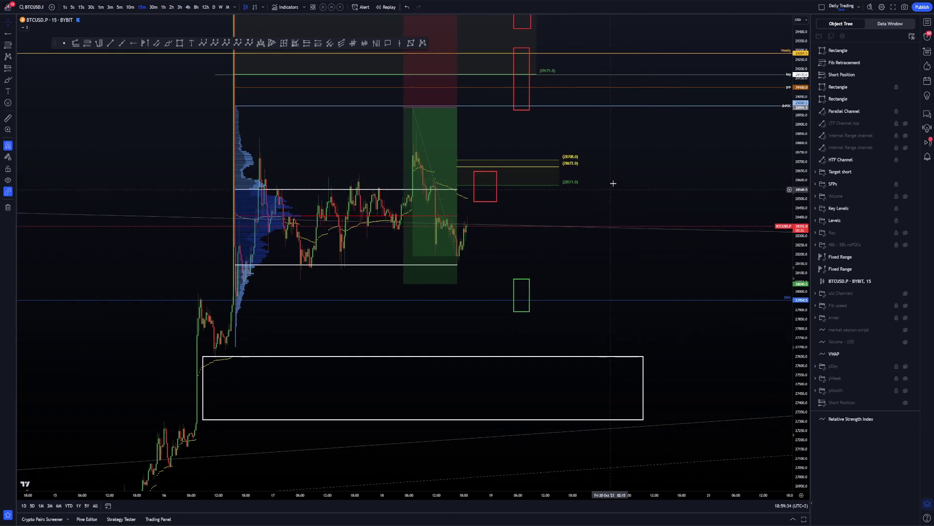